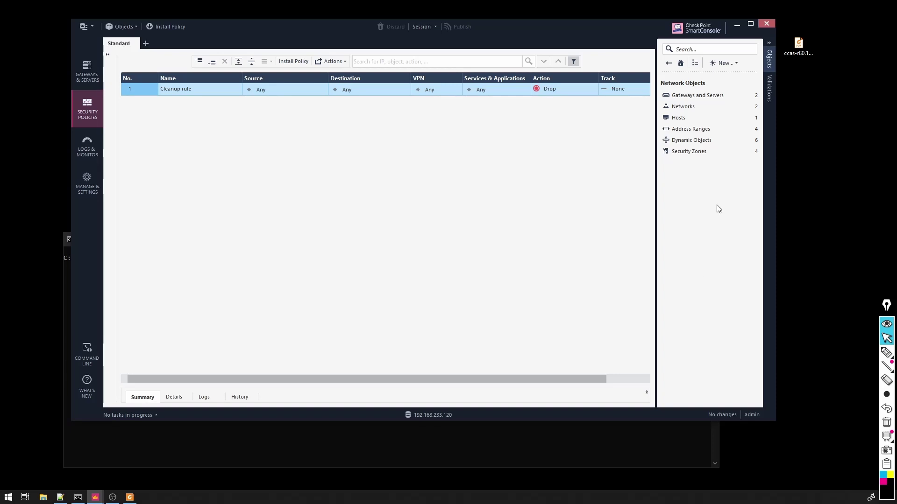
Open the ccas-r80.10-marketing PDF and position the Foxit window beside the policy
{"action": "left_click", "coordinate": [795, 53]}
{"action": "left_click", "coordinate": [615, 147]}
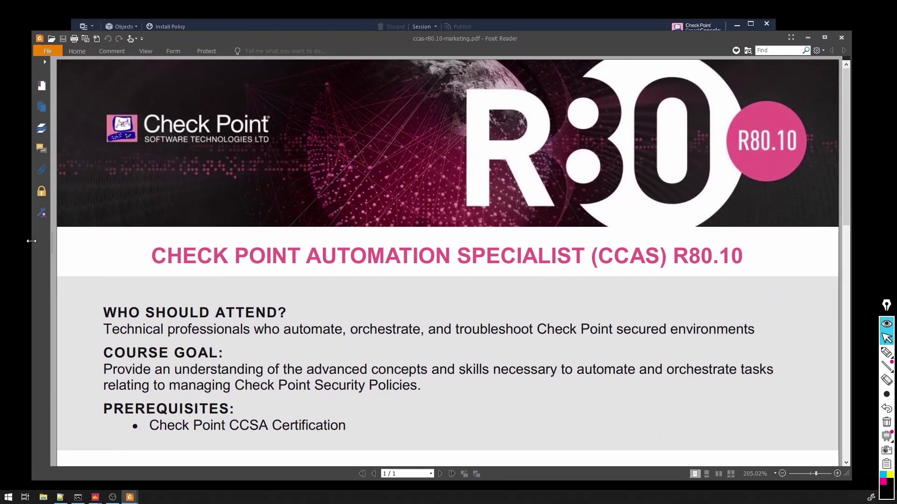
{"action": "left_click_drag", "start_coordinate": [32, 243], "coordinate": [294, 255]}
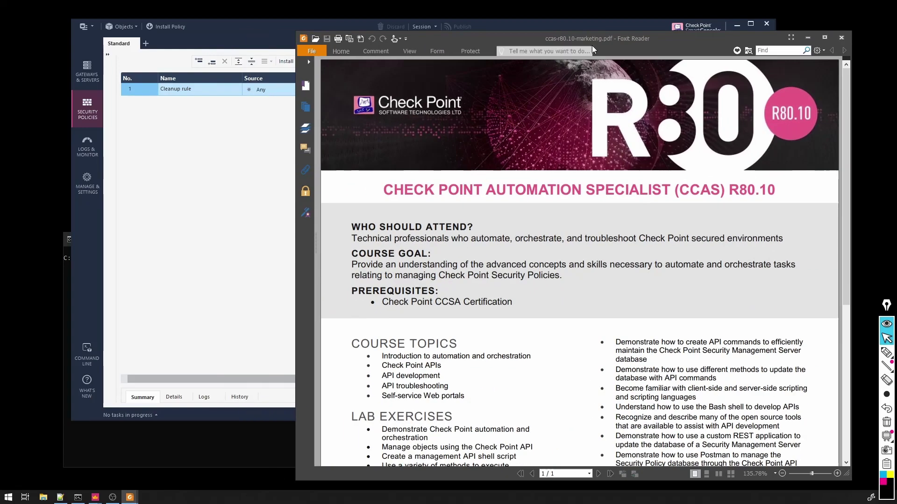
{"action": "left_click_drag", "start_coordinate": [594, 44], "coordinate": [500, 34]}
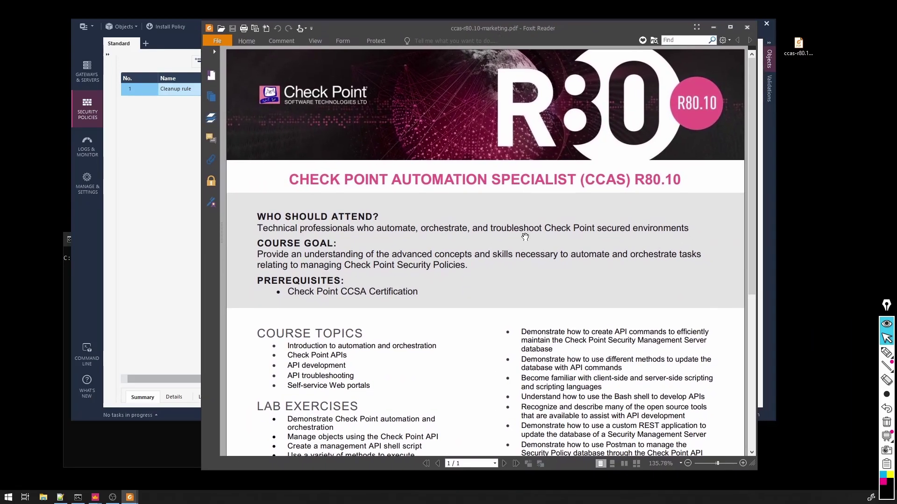
{"action": "scroll", "coordinate": [533, 324], "scroll_direction": "down", "scroll_amount": 3}
{"action": "scroll", "coordinate": [533, 324], "scroll_direction": "down", "scroll_amount": 2}
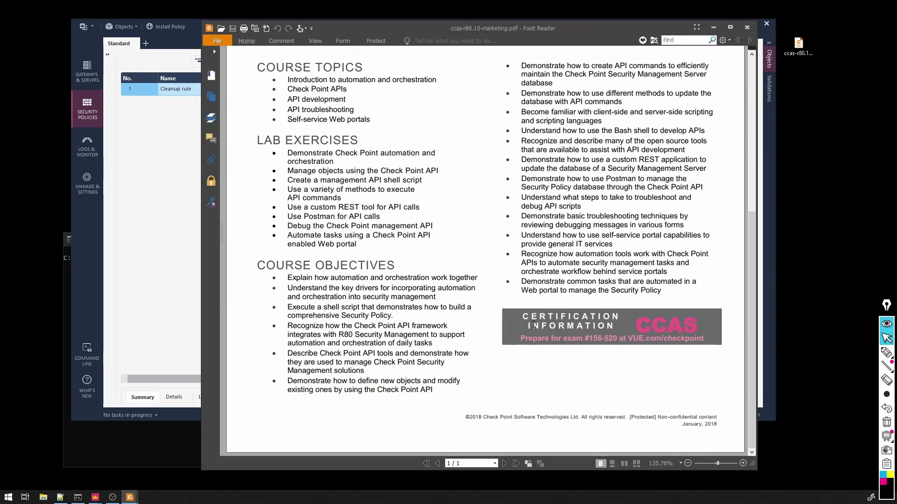
{"action": "scroll", "coordinate": [533, 325], "scroll_direction": "up", "scroll_amount": 2}
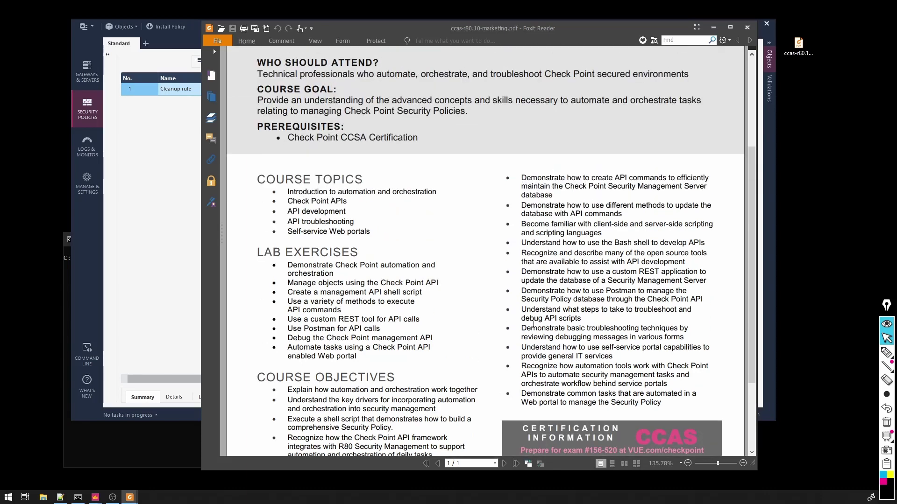
{"action": "scroll", "coordinate": [533, 324], "scroll_direction": "up", "scroll_amount": 2}
{"action": "scroll", "coordinate": [533, 324], "scroll_direction": "down", "scroll_amount": 2}
{"action": "scroll", "coordinate": [533, 325], "scroll_direction": "down", "scroll_amount": 1}
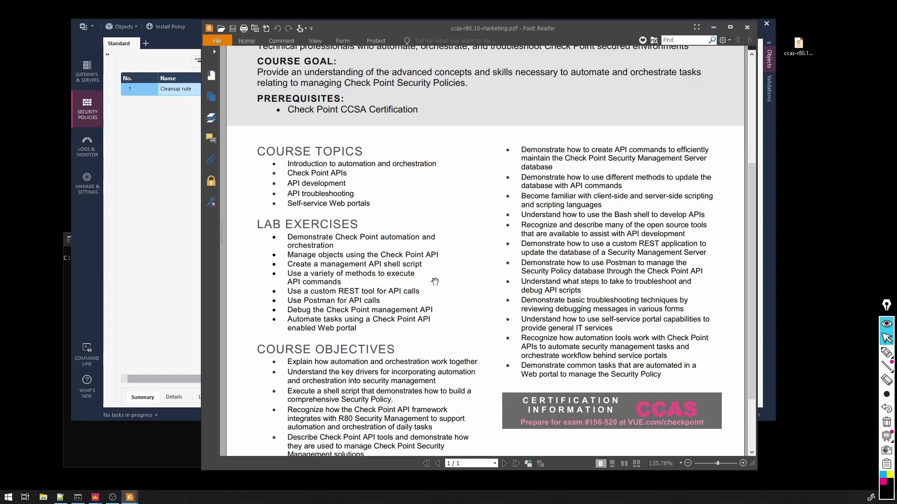
{"action": "scroll", "coordinate": [434, 281], "scroll_direction": "down", "scroll_amount": 2}
{"action": "scroll", "coordinate": [447, 282], "scroll_direction": "up", "scroll_amount": 3}
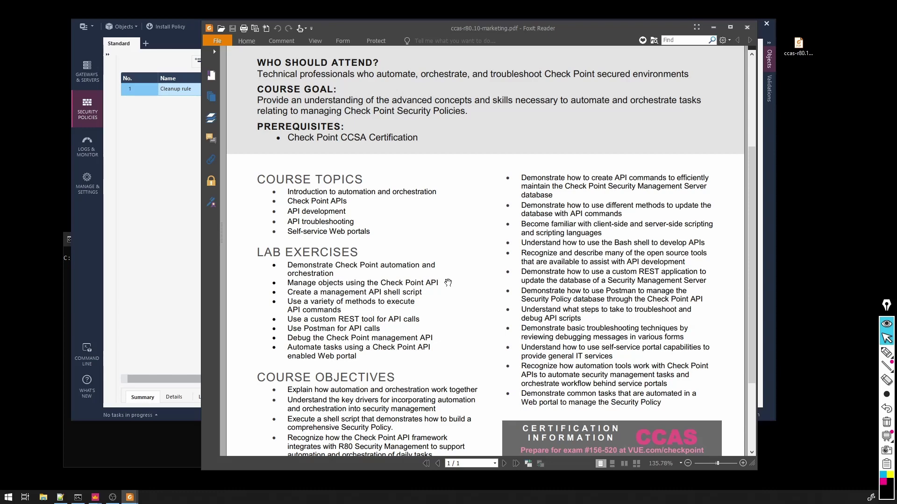
{"action": "scroll", "coordinate": [441, 262], "scroll_direction": "up", "scroll_amount": 3}
{"action": "scroll", "coordinate": [462, 263], "scroll_direction": "down", "scroll_amount": 2}
{"action": "scroll", "coordinate": [476, 265], "scroll_direction": "down", "scroll_amount": 1}
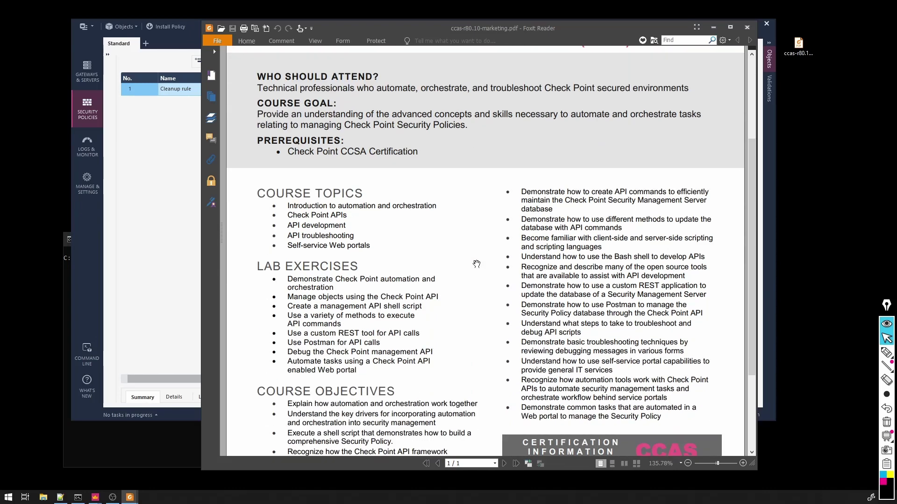
{"action": "scroll", "coordinate": [476, 265], "scroll_direction": "down", "scroll_amount": 1}
{"action": "scroll", "coordinate": [476, 263], "scroll_direction": "down", "scroll_amount": 1}
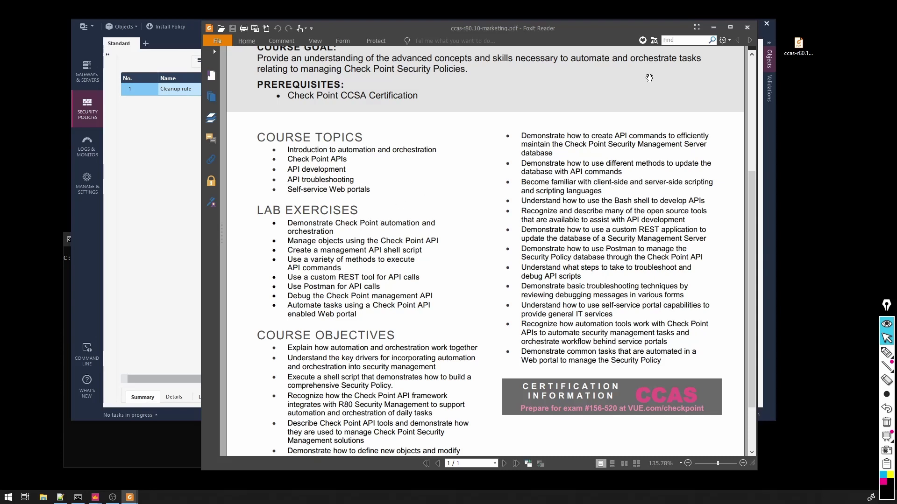
Minimize the brochure and switch the on-screen annotation toolbar to the freehand pen
{"action": "left_click", "coordinate": [711, 26]}
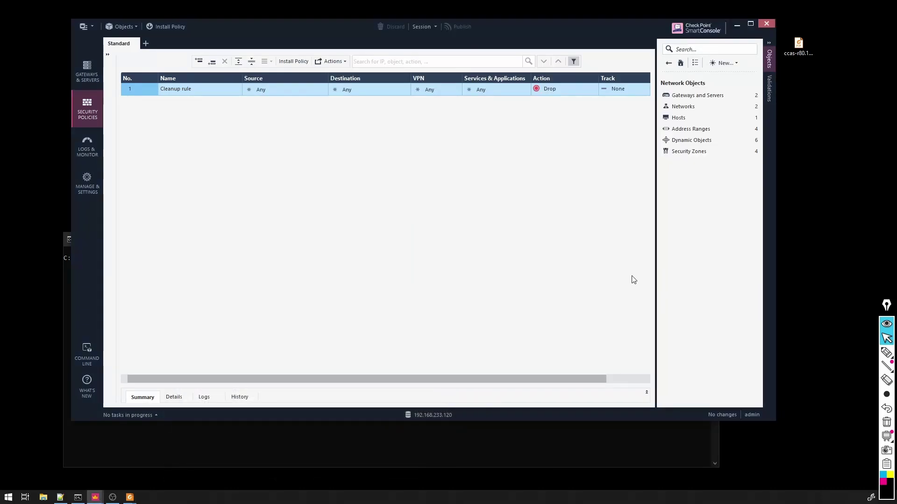
{"action": "left_click", "coordinate": [886, 353]}
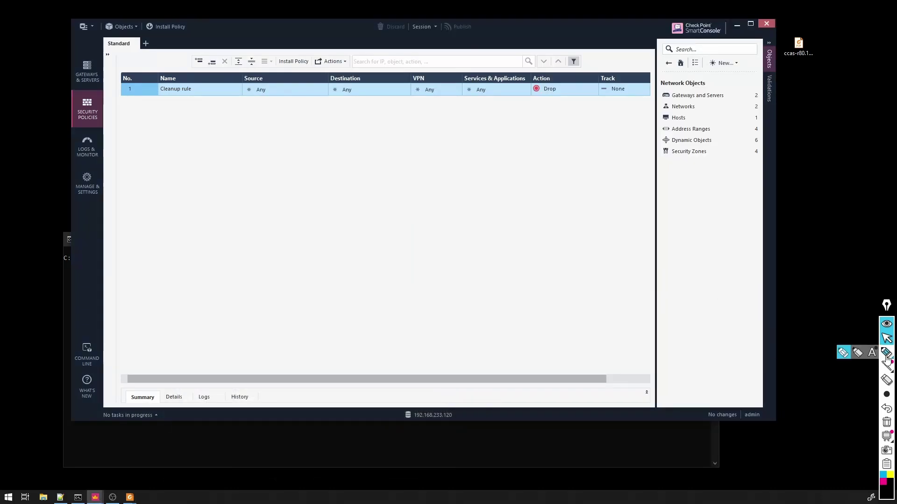
{"action": "left_click", "coordinate": [843, 353]}
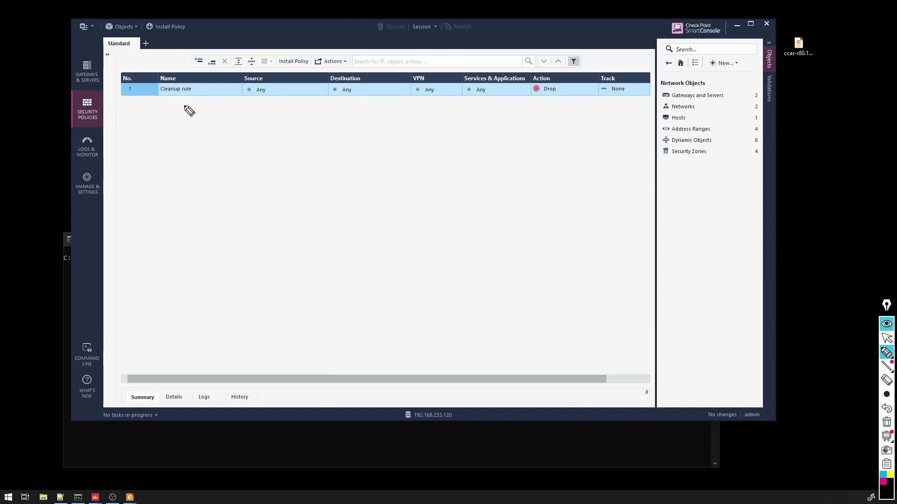
Write GAIA_cli, mgmt_cli and web services over the policy area with the pen
{"action": "mouse_move", "coordinate": [195, 105]}
{"action": "left_mouse_down"}
{"action": "mouse_move", "coordinate": [191, 114]}
{"action": "mouse_move", "coordinate": [247, 117]}
{"action": "left_mouse_up"}
{"action": "mouse_move", "coordinate": [261, 106]}
{"action": "left_mouse_down"}
{"action": "mouse_move", "coordinate": [261, 118]}
{"action": "mouse_move", "coordinate": [277, 118]}
{"action": "left_mouse_up"}
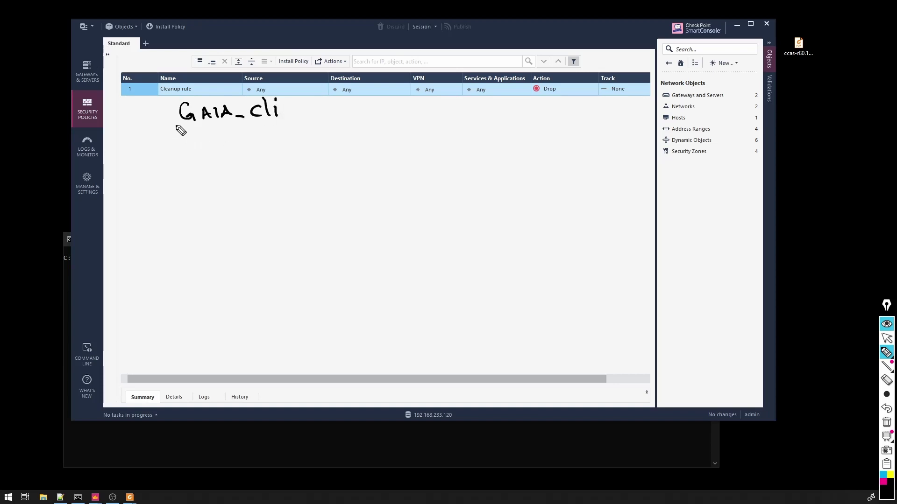
{"action": "mouse_move", "coordinate": [178, 131]}
{"action": "left_mouse_down"}
{"action": "mouse_move", "coordinate": [208, 146]}
{"action": "mouse_move", "coordinate": [220, 136]}
{"action": "mouse_move", "coordinate": [293, 137]}
{"action": "left_mouse_up"}
{"action": "left_click", "coordinate": [294, 116]}
{"action": "mouse_move", "coordinate": [177, 156]}
{"action": "left_mouse_down"}
{"action": "mouse_move", "coordinate": [195, 165]}
{"action": "mouse_move", "coordinate": [205, 157]}
{"action": "mouse_move", "coordinate": [217, 166]}
{"action": "mouse_move", "coordinate": [313, 163]}
{"action": "left_mouse_up"}
{"action": "left_click_drag", "start_coordinate": [320, 155], "coordinate": [317, 164]}
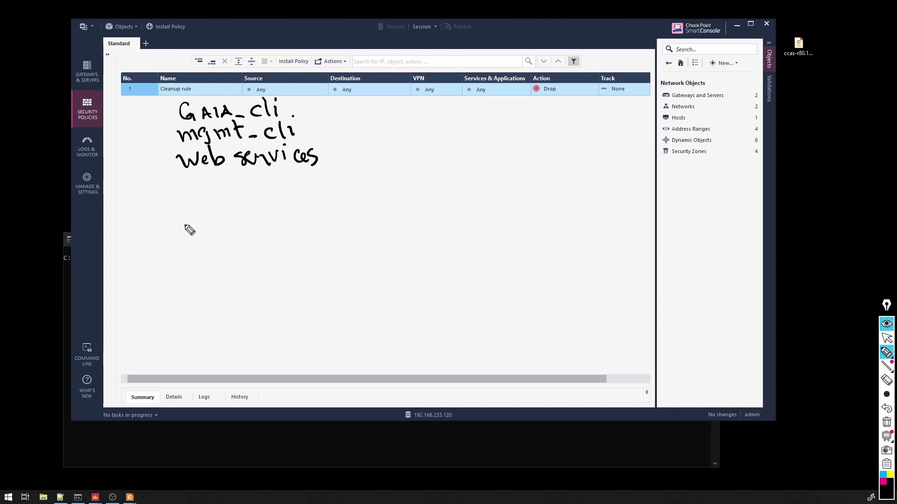
Write Smart Console and cli below the list and draw an arrow in the lower left
{"action": "mouse_move", "coordinate": [182, 196]}
{"action": "left_mouse_down"}
{"action": "mouse_move", "coordinate": [188, 209]}
{"action": "mouse_move", "coordinate": [235, 199]}
{"action": "mouse_move", "coordinate": [238, 207]}
{"action": "left_mouse_up"}
{"action": "mouse_move", "coordinate": [226, 190]}
{"action": "left_mouse_down"}
{"action": "mouse_move", "coordinate": [246, 187]}
{"action": "mouse_move", "coordinate": [265, 208]}
{"action": "mouse_move", "coordinate": [293, 191]}
{"action": "mouse_move", "coordinate": [315, 196]}
{"action": "mouse_move", "coordinate": [314, 205]}
{"action": "mouse_move", "coordinate": [330, 199]}
{"action": "left_mouse_up"}
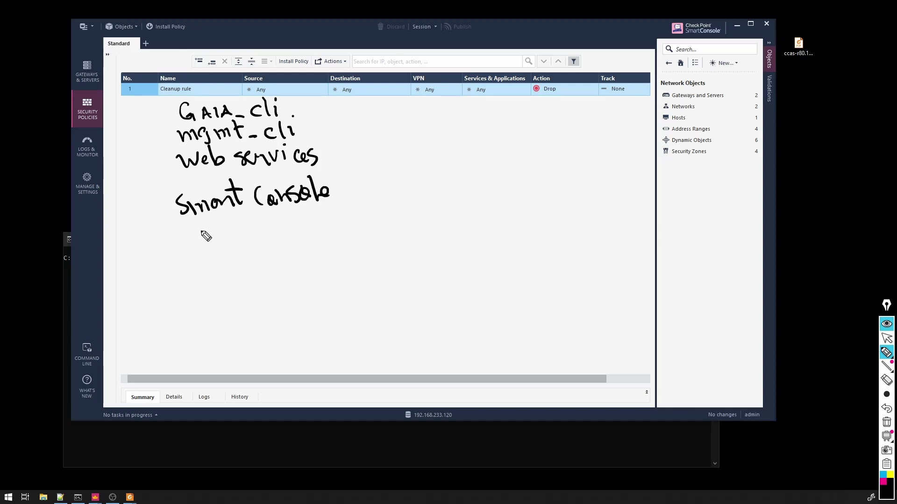
{"action": "mouse_move", "coordinate": [223, 230]}
{"action": "left_mouse_down"}
{"action": "mouse_move", "coordinate": [224, 242]}
{"action": "mouse_move", "coordinate": [239, 242]}
{"action": "left_mouse_up"}
{"action": "left_click_drag", "start_coordinate": [247, 233], "coordinate": [247, 242]}
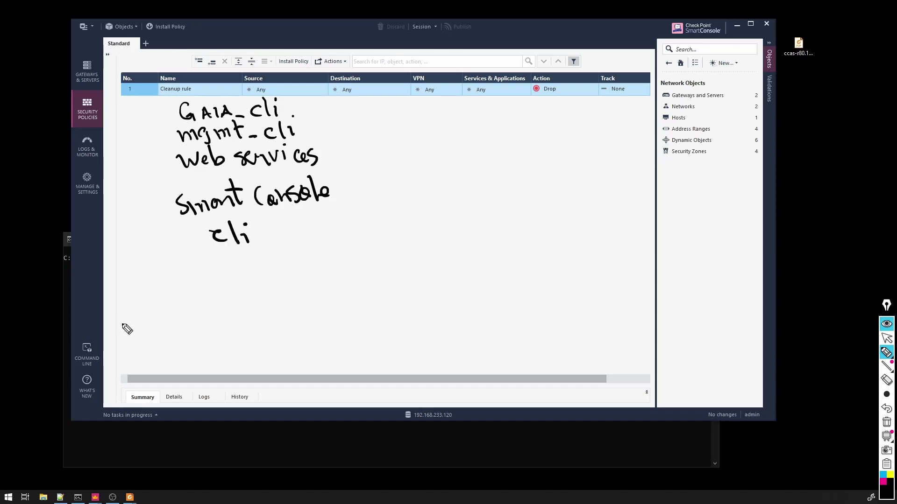
{"action": "left_click_drag", "start_coordinate": [124, 308], "coordinate": [106, 340]}
Draw a cpm box and bracket the three CLI tools into it with an HTTPS:443 arrow
{"action": "mouse_move", "coordinate": [466, 122]}
{"action": "left_mouse_down"}
{"action": "mouse_move", "coordinate": [469, 138]}
{"action": "mouse_move", "coordinate": [450, 156]}
{"action": "mouse_move", "coordinate": [422, 161]}
{"action": "mouse_move", "coordinate": [412, 117]}
{"action": "mouse_move", "coordinate": [465, 119]}
{"action": "mouse_move", "coordinate": [430, 133]}
{"action": "mouse_move", "coordinate": [460, 141]}
{"action": "left_mouse_up"}
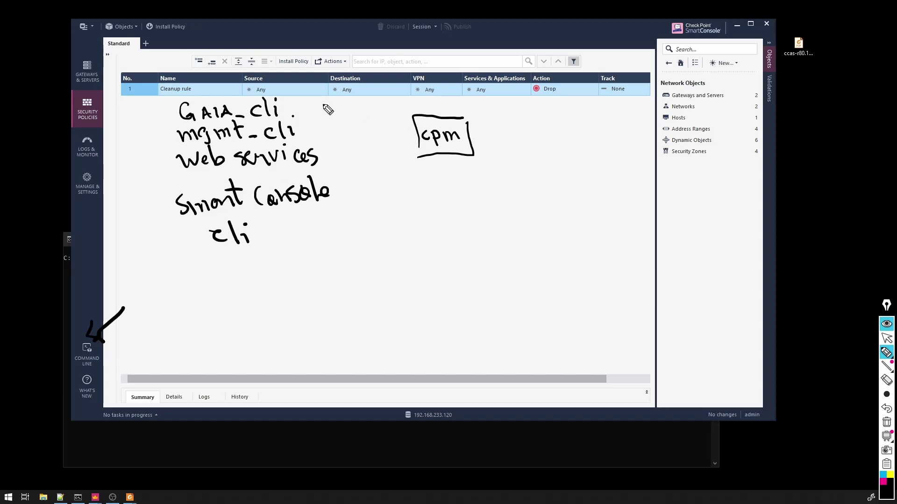
{"action": "left_click_drag", "start_coordinate": [313, 108], "coordinate": [327, 162]}
{"action": "mouse_move", "coordinate": [331, 126]}
{"action": "left_mouse_down"}
{"action": "mouse_move", "coordinate": [408, 126]}
{"action": "mouse_move", "coordinate": [399, 134]}
{"action": "left_mouse_up"}
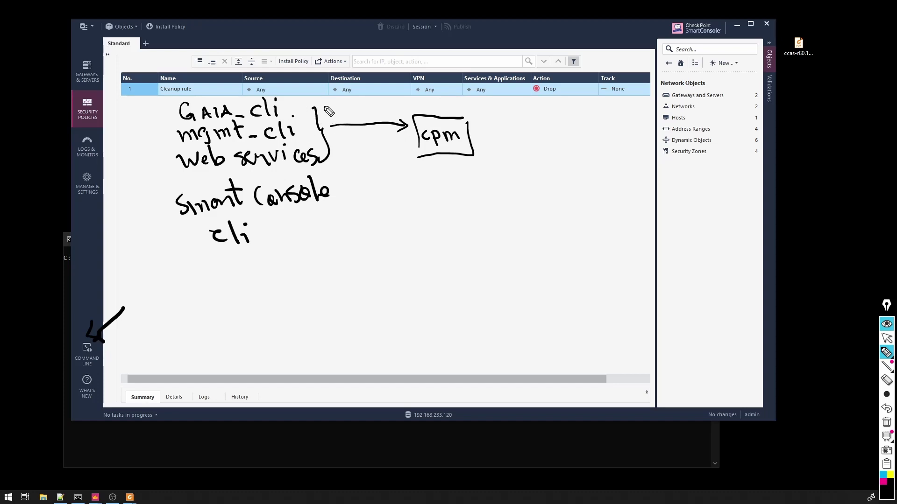
{"action": "mouse_move", "coordinate": [324, 106]}
{"action": "left_mouse_down"}
{"action": "mouse_move", "coordinate": [324, 121]}
{"action": "mouse_move", "coordinate": [348, 108]}
{"action": "mouse_move", "coordinate": [342, 122]}
{"action": "mouse_move", "coordinate": [359, 105]}
{"action": "mouse_move", "coordinate": [360, 120]}
{"action": "left_mouse_up"}
{"action": "left_click_drag", "start_coordinate": [360, 107], "coordinate": [362, 113]}
{"action": "mouse_move", "coordinate": [373, 106]}
{"action": "left_mouse_down"}
{"action": "mouse_move", "coordinate": [367, 120]}
{"action": "mouse_move", "coordinate": [398, 114]}
{"action": "left_mouse_up"}
{"action": "left_click", "coordinate": [376, 108]}
{"action": "left_click", "coordinate": [377, 113]}
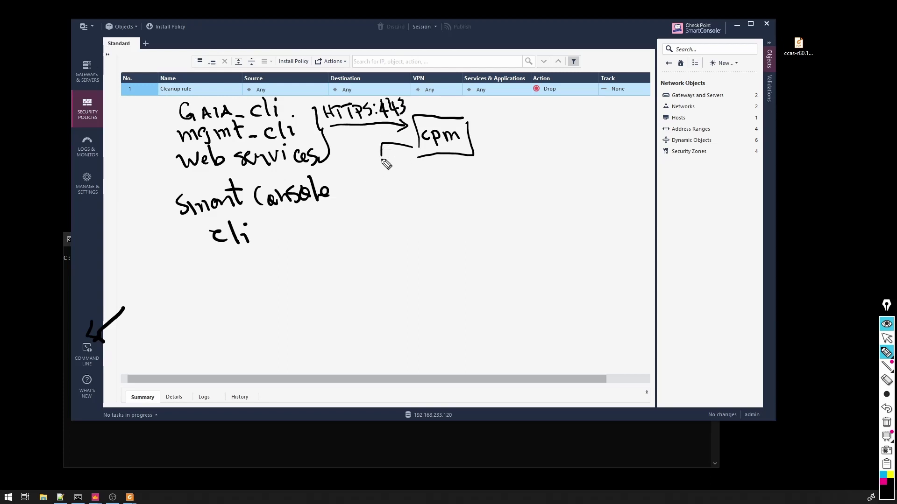
Draw a TCP 19009 connector from Smart Console into cpm and touch up the box
{"action": "mouse_move", "coordinate": [383, 166]}
{"action": "left_mouse_down"}
{"action": "mouse_move", "coordinate": [331, 198]}
{"action": "mouse_move", "coordinate": [337, 223]}
{"action": "left_mouse_up"}
{"action": "mouse_move", "coordinate": [323, 208]}
{"action": "left_mouse_down"}
{"action": "mouse_move", "coordinate": [349, 204]}
{"action": "mouse_move", "coordinate": [344, 221]}
{"action": "mouse_move", "coordinate": [354, 211]}
{"action": "mouse_move", "coordinate": [395, 215]}
{"action": "left_mouse_up"}
{"action": "mouse_move", "coordinate": [401, 199]}
{"action": "left_mouse_down"}
{"action": "mouse_move", "coordinate": [413, 196]}
{"action": "mouse_move", "coordinate": [419, 210]}
{"action": "left_mouse_up"}
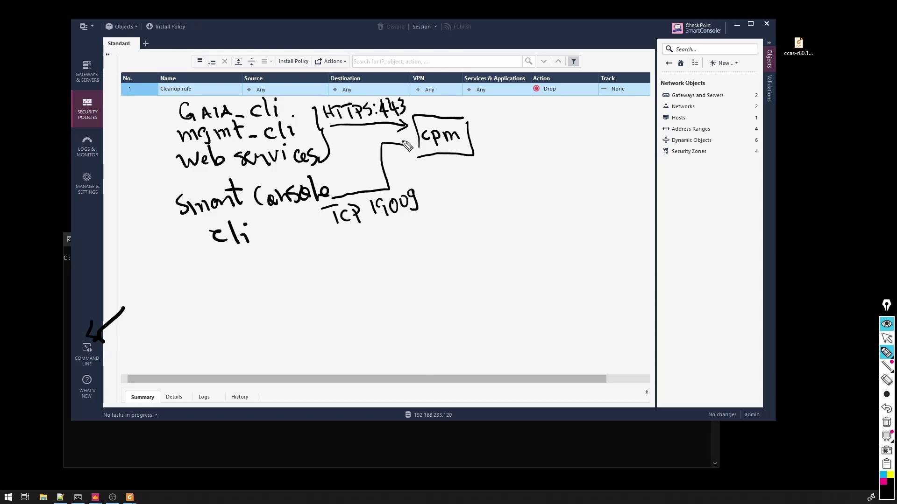
{"action": "left_click_drag", "start_coordinate": [403, 139], "coordinate": [403, 154]}
{"action": "mouse_move", "coordinate": [471, 156]}
{"action": "left_mouse_down"}
{"action": "mouse_move", "coordinate": [472, 141]}
{"action": "mouse_move", "coordinate": [514, 136]}
{"action": "mouse_move", "coordinate": [512, 144]}
{"action": "mouse_move", "coordinate": [577, 125]}
{"action": "mouse_move", "coordinate": [540, 154]}
{"action": "mouse_move", "coordinate": [513, 149]}
{"action": "mouse_move", "coordinate": [541, 187]}
{"action": "mouse_move", "coordinate": [513, 188]}
{"action": "mouse_move", "coordinate": [568, 210]}
{"action": "mouse_move", "coordinate": [513, 230]}
{"action": "left_mouse_up"}
Chain two boxes right of cpm down to a database box labelled DB
{"action": "mouse_move", "coordinate": [506, 183]}
{"action": "left_mouse_down"}
{"action": "mouse_move", "coordinate": [513, 223]}
{"action": "mouse_move", "coordinate": [542, 268]}
{"action": "mouse_move", "coordinate": [517, 268]}
{"action": "left_mouse_up"}
{"action": "mouse_move", "coordinate": [571, 275]}
{"action": "left_mouse_down"}
{"action": "mouse_move", "coordinate": [574, 323]}
{"action": "mouse_move", "coordinate": [505, 321]}
{"action": "left_mouse_up"}
{"action": "left_click_drag", "start_coordinate": [505, 320], "coordinate": [505, 268]}
{"action": "mouse_move", "coordinate": [552, 299]}
{"action": "left_mouse_down"}
{"action": "mouse_move", "coordinate": [522, 297]}
{"action": "mouse_move", "coordinate": [546, 287]}
{"action": "left_mouse_up"}
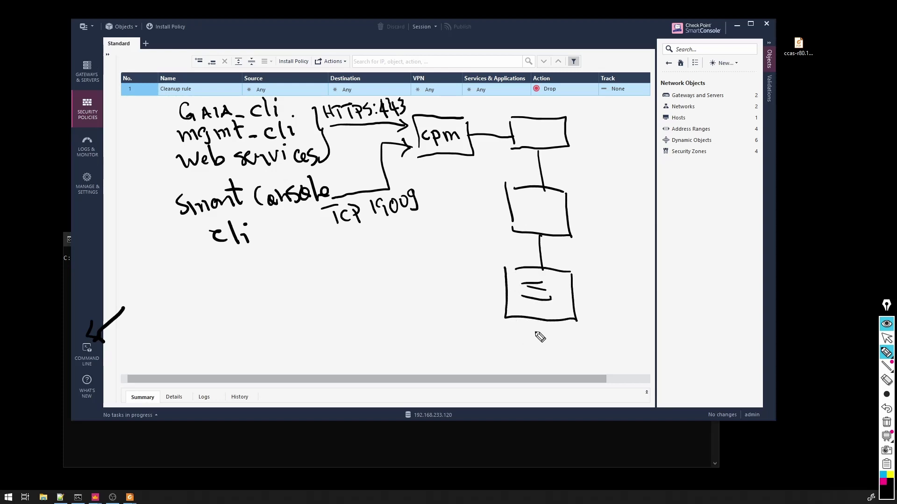
{"action": "left_click_drag", "start_coordinate": [523, 326], "coordinate": [523, 340]}
{"action": "left_click_drag", "start_coordinate": [523, 325], "coordinate": [537, 355]}
Label the top and middle boxes, writing object_store beside the middle one
{"action": "mouse_move", "coordinate": [569, 128]}
{"action": "left_mouse_down"}
{"action": "mouse_move", "coordinate": [571, 137]}
{"action": "mouse_move", "coordinate": [610, 135]}
{"action": "left_mouse_up"}
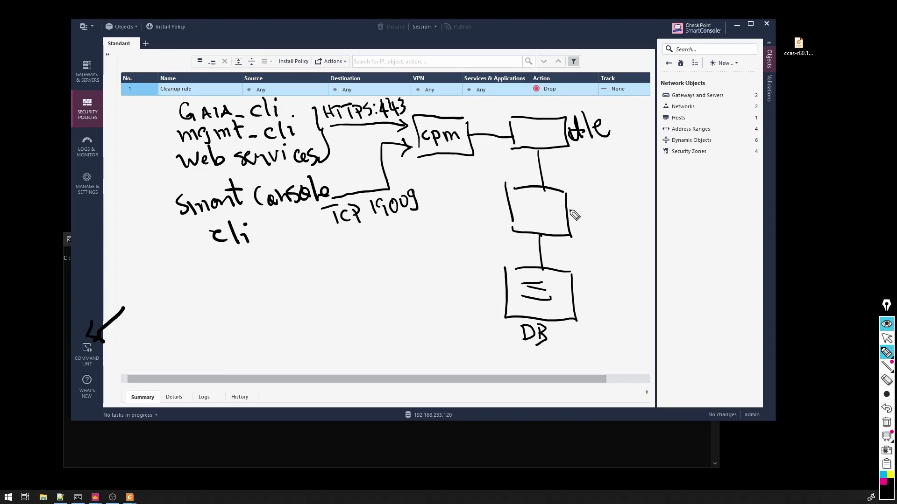
{"action": "left_click_drag", "start_coordinate": [577, 204], "coordinate": [575, 214]}
{"action": "mouse_move", "coordinate": [572, 182]}
{"action": "left_mouse_down"}
{"action": "mouse_move", "coordinate": [576, 214]}
{"action": "mouse_move", "coordinate": [591, 205]}
{"action": "mouse_move", "coordinate": [590, 217]}
{"action": "left_mouse_up"}
{"action": "mouse_move", "coordinate": [600, 196]}
{"action": "left_mouse_down"}
{"action": "mouse_move", "coordinate": [606, 205]}
{"action": "mouse_move", "coordinate": [608, 198]}
{"action": "left_mouse_up"}
{"action": "mouse_move", "coordinate": [601, 157]}
{"action": "left_mouse_down"}
{"action": "mouse_move", "coordinate": [607, 191]}
{"action": "mouse_move", "coordinate": [621, 175]}
{"action": "mouse_move", "coordinate": [624, 187]}
{"action": "mouse_move", "coordinate": [652, 182]}
{"action": "mouse_move", "coordinate": [671, 166]}
{"action": "mouse_move", "coordinate": [663, 168]}
{"action": "left_mouse_up"}
{"action": "left_click_drag", "start_coordinate": [629, 157], "coordinate": [632, 168]}
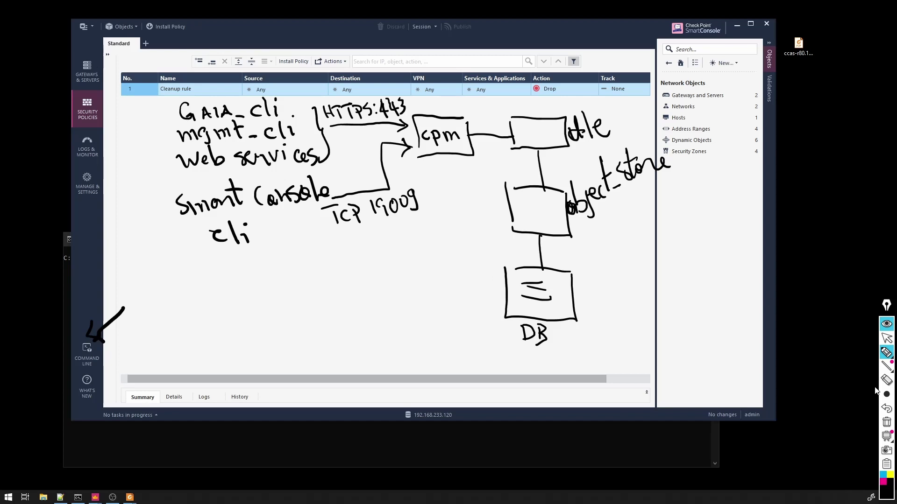
{"action": "left_click", "coordinate": [887, 423]}
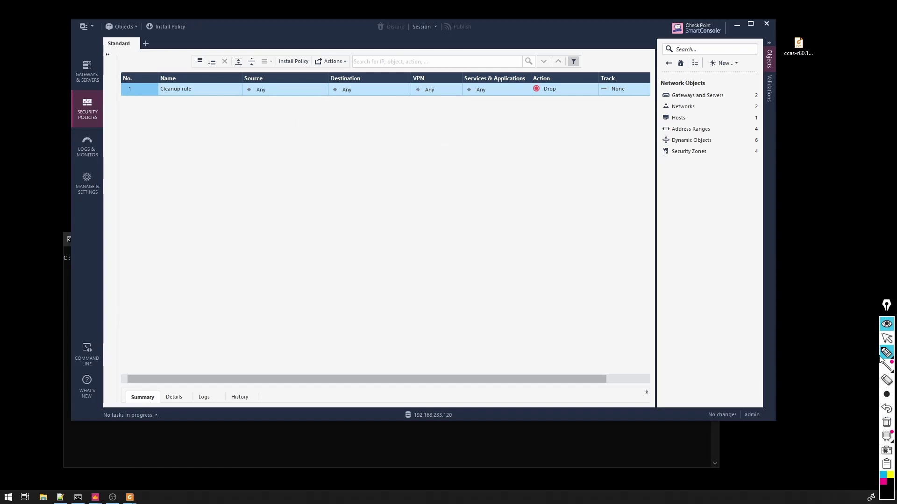
{"action": "left_click", "coordinate": [888, 339]}
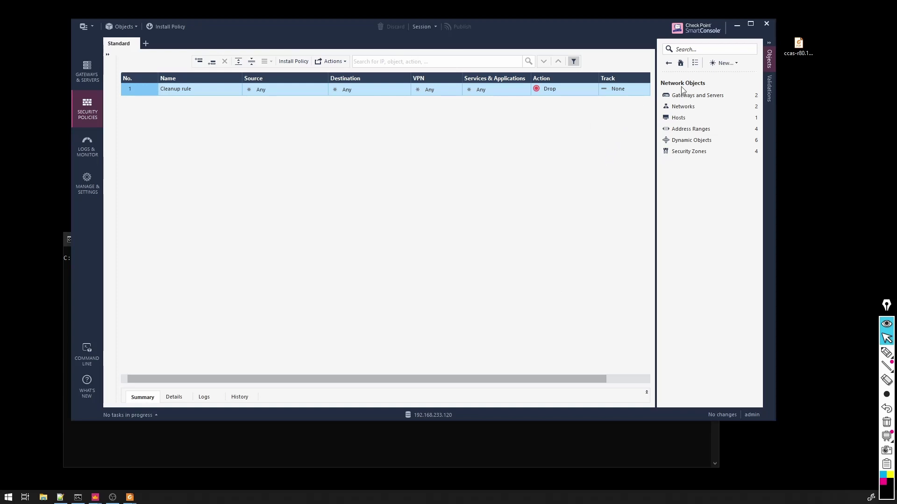
Start a new host object from the Hosts list and name it H2
{"action": "left_click", "coordinate": [679, 117]}
{"action": "left_click", "coordinate": [683, 95]}
{"action": "left_click", "coordinate": [724, 62]}
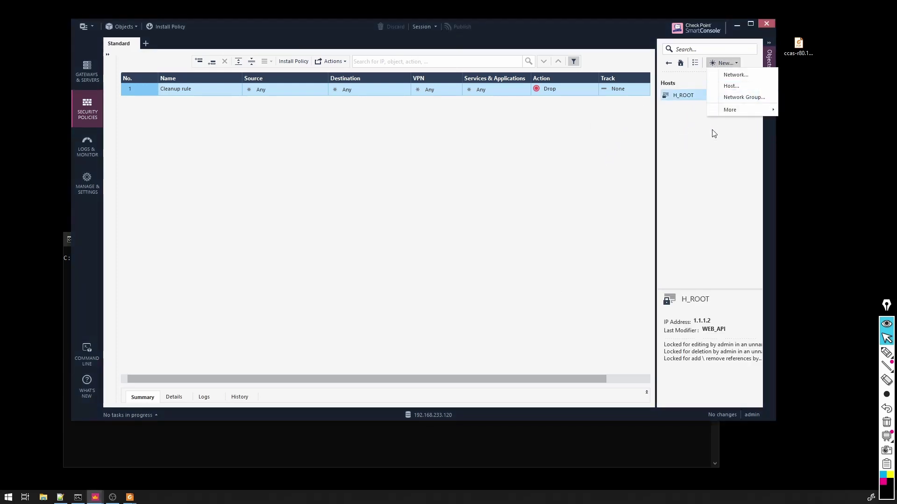
{"action": "left_click", "coordinate": [731, 85]}
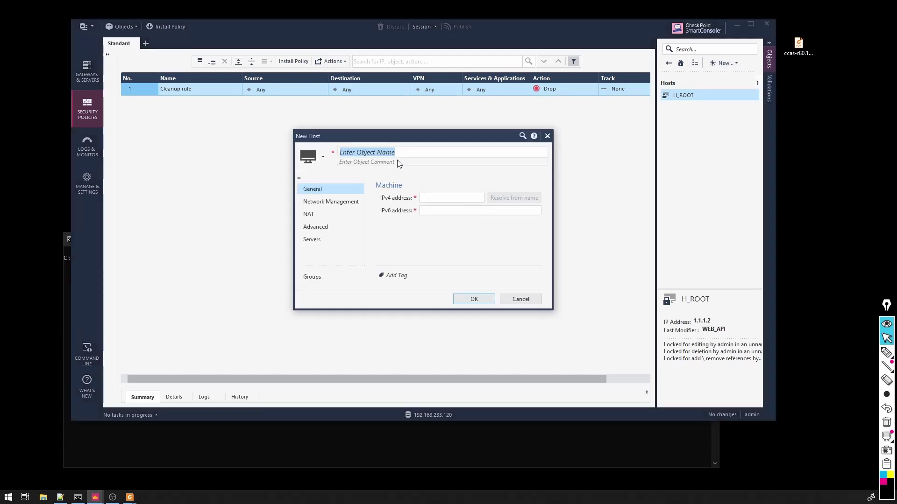
{"action": "type", "text": "H2"}
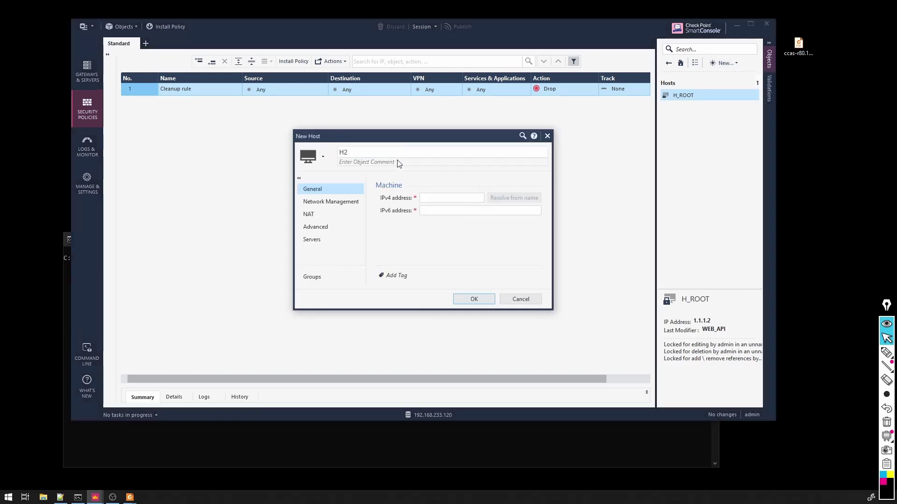
{"action": "key", "text": "Tab"}
{"action": "key", "text": "Tab"}
{"action": "key", "text": "Tab"}
{"action": "type", "text": "1.1.1.2"}
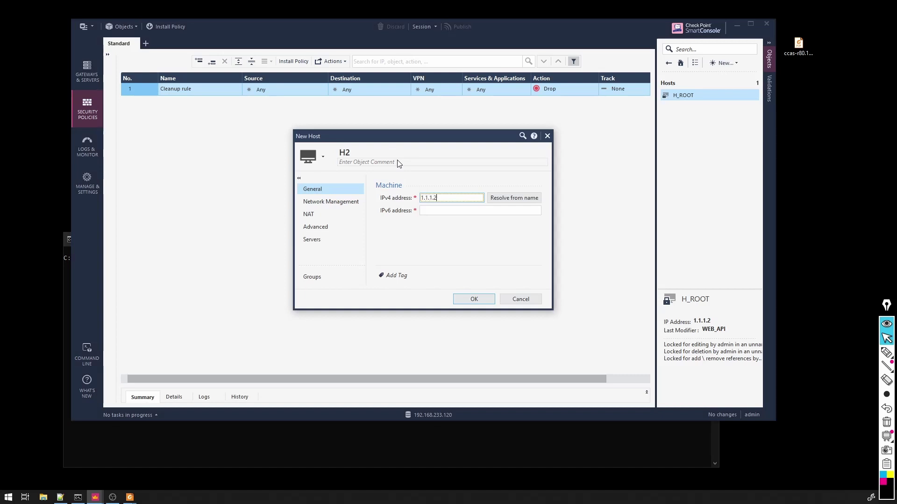
Fix the duplicate IPv4 address to 1.1.1.4 after the warning and save host H2
{"action": "left_click", "coordinate": [471, 299]}
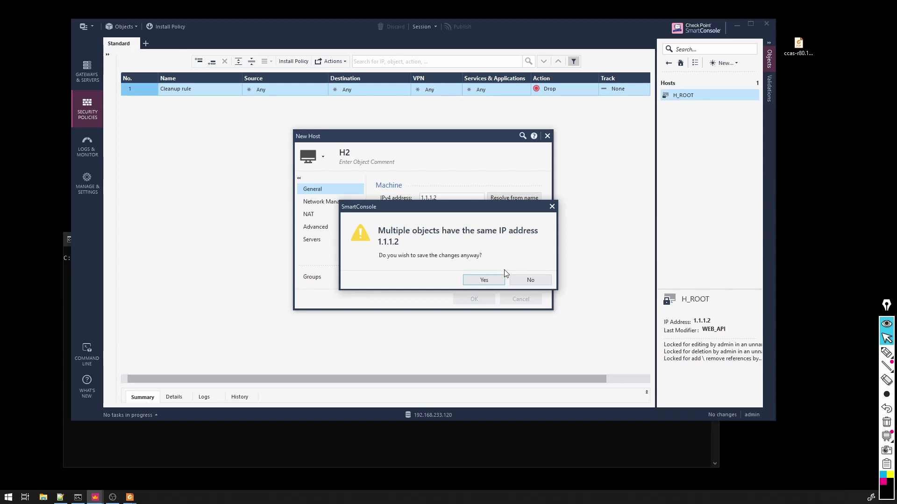
{"action": "left_click", "coordinate": [518, 280]}
{"action": "left_click", "coordinate": [463, 199]}
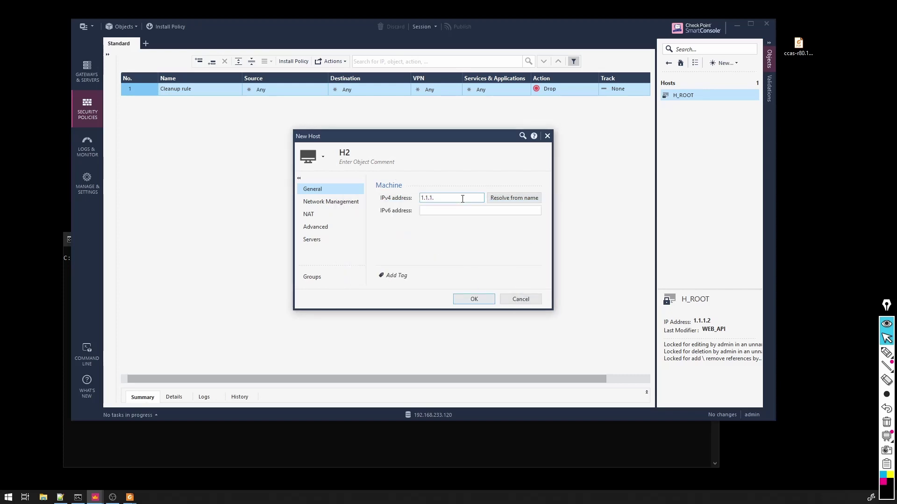
{"action": "type", "text": "4"}
{"action": "left_click", "coordinate": [474, 299]}
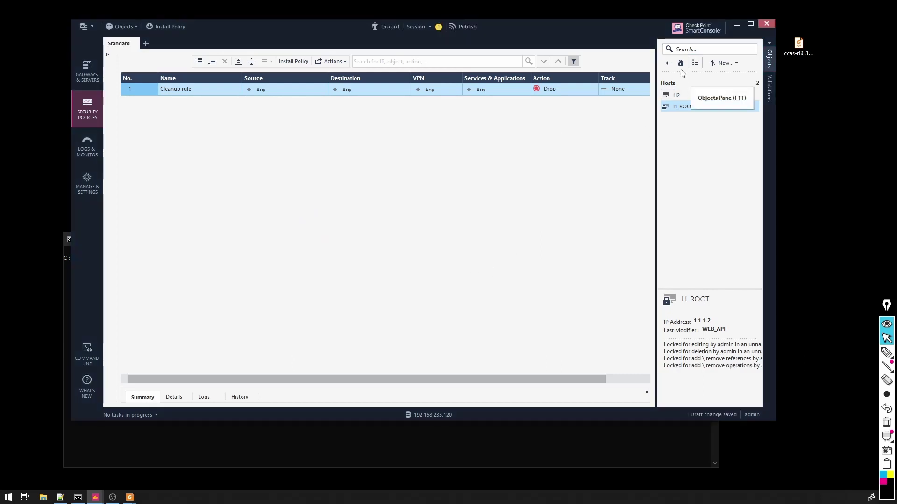
Start a new network N_net with address 172.12.2.0 and an initial mask
{"action": "left_click", "coordinate": [725, 64]}
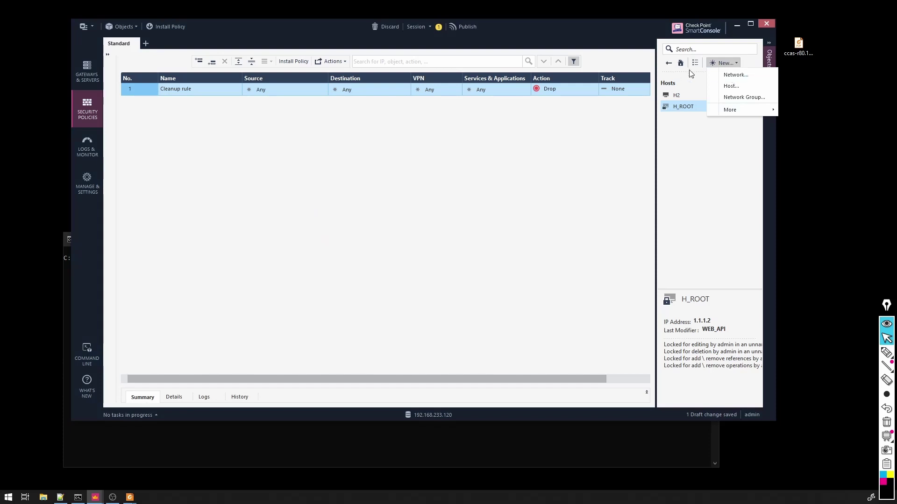
{"action": "left_click", "coordinate": [728, 75]}
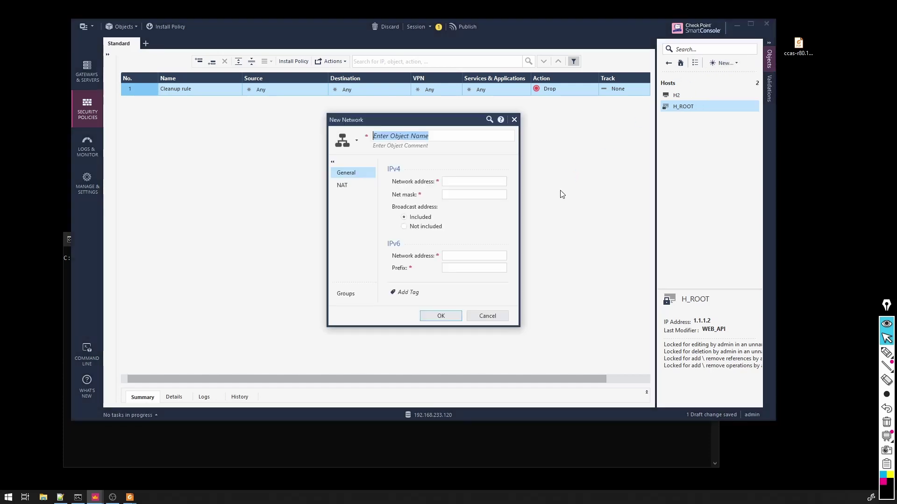
{"action": "type", "text": "N_net"}
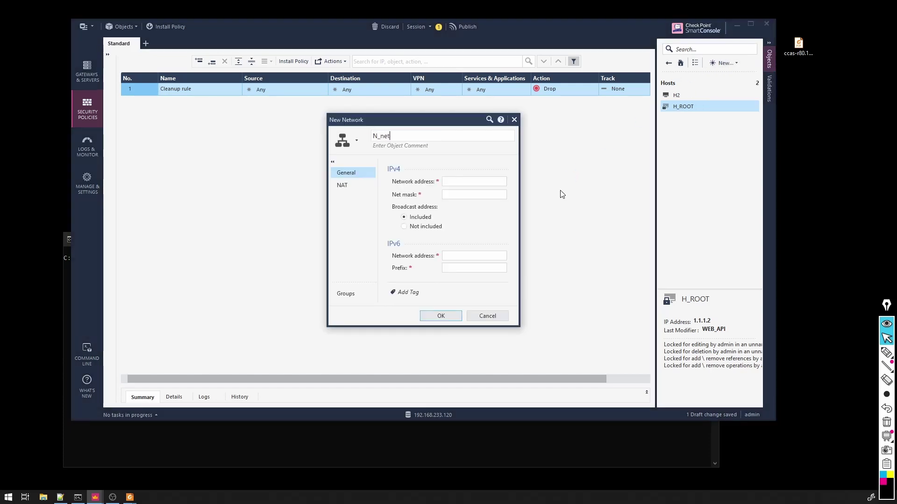
{"action": "key", "text": "Tab"}
{"action": "type", "text": "172.12.2.0"}
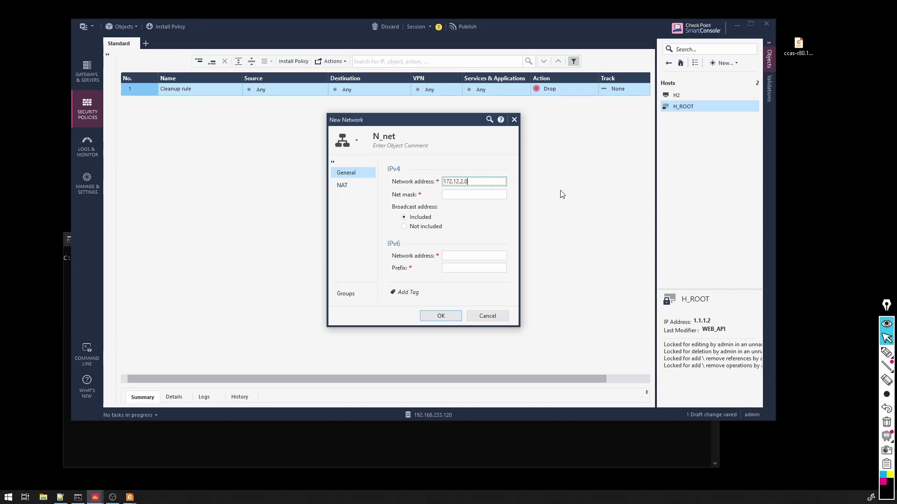
{"action": "key", "text": "Tab"}
{"action": "type", "text": "255.255.0.0"}
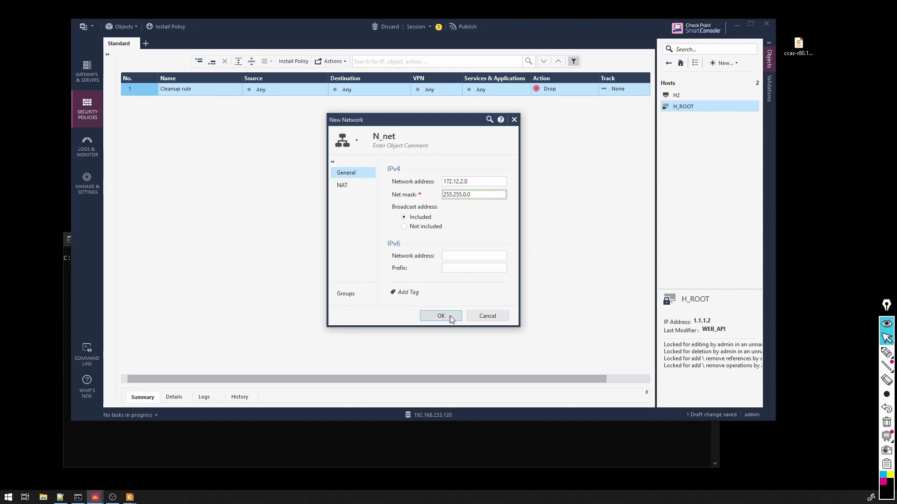
Correct the mask to 255.255.255.0 after the warning and save network N_net
{"action": "left_click", "coordinate": [450, 316]}
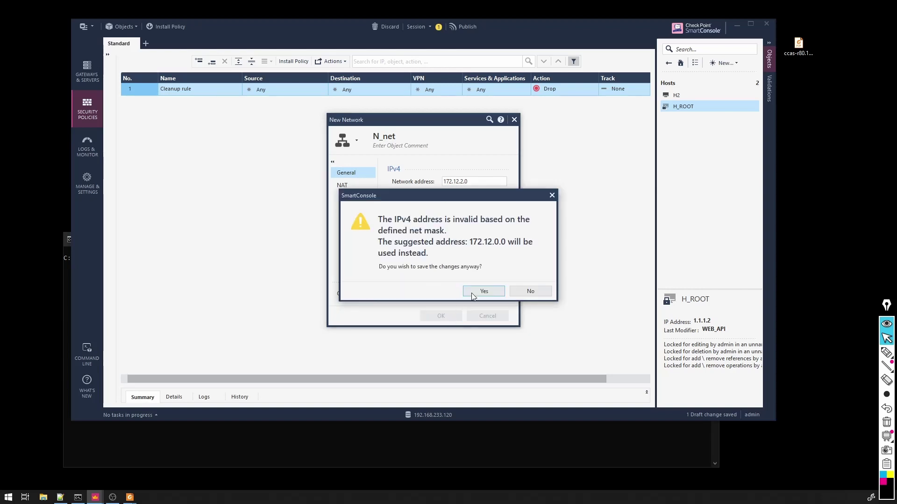
{"action": "left_click", "coordinate": [531, 292]}
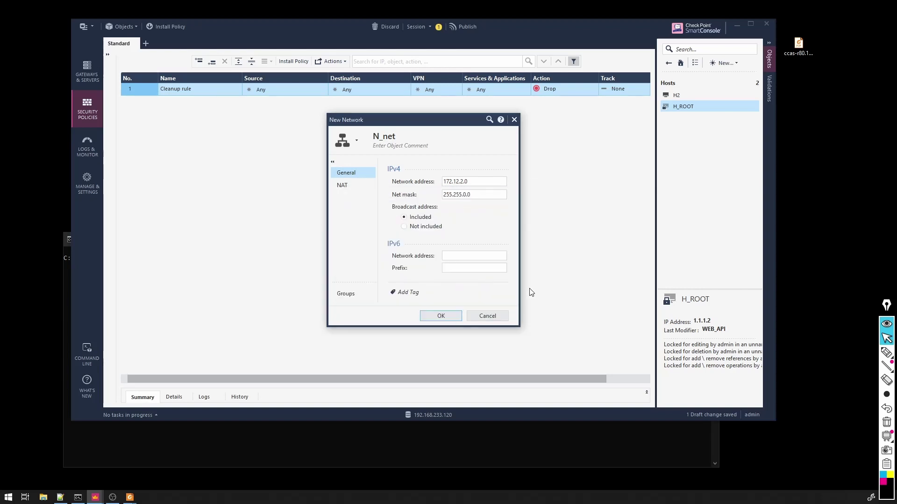
{"action": "left_click", "coordinate": [465, 194]}
{"action": "left_click", "coordinate": [442, 317]}
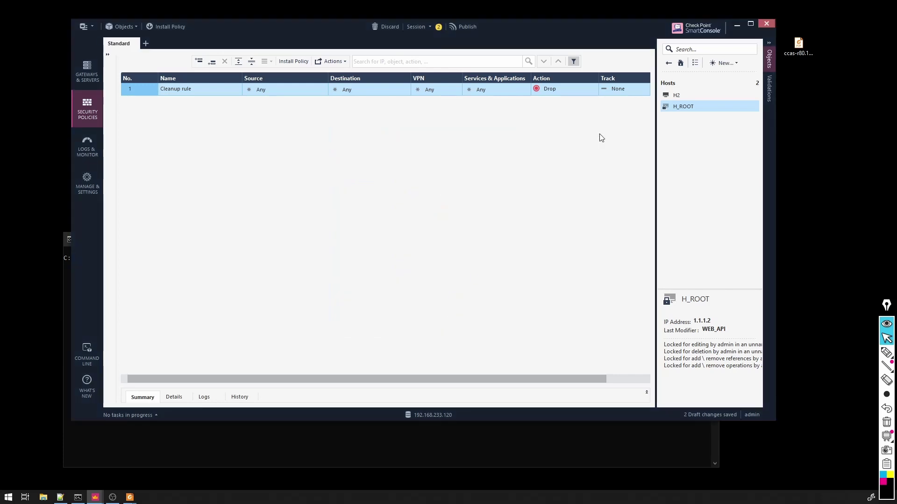
Clone host H2 as H2_Clone, accepting the duplicate 1.1.1.4 address warning
{"action": "left_click", "coordinate": [668, 63]}
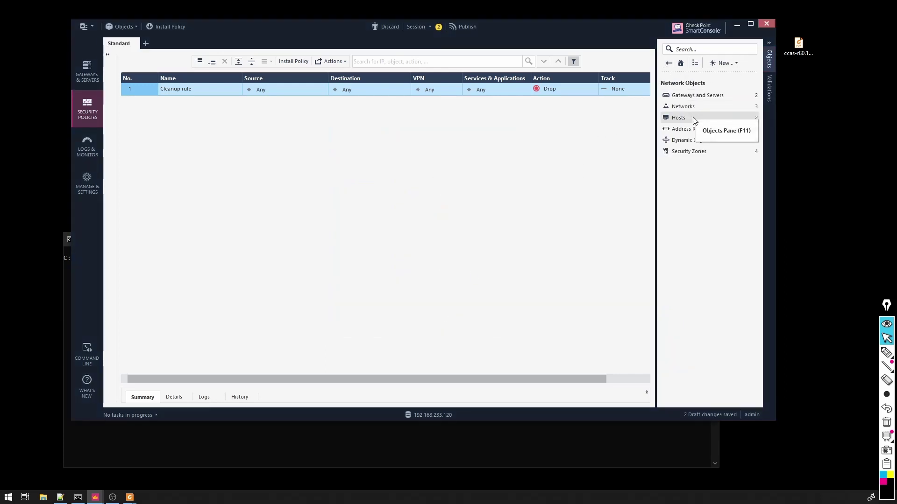
{"action": "left_click", "coordinate": [676, 118]}
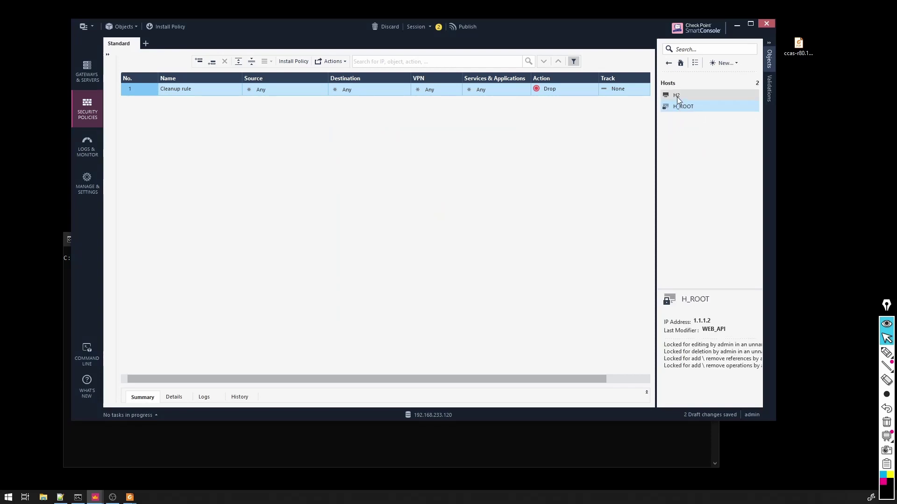
{"action": "right_click", "coordinate": [677, 97]}
{"action": "left_click", "coordinate": [703, 127]}
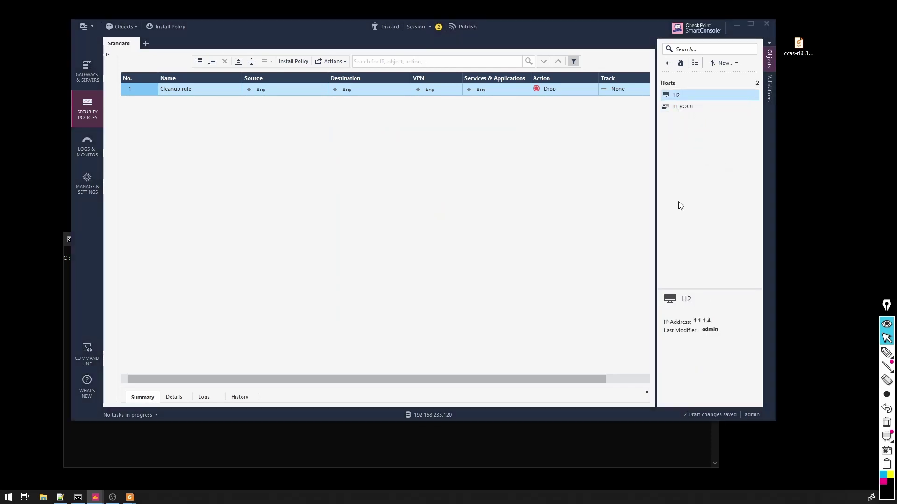
{"action": "left_click", "coordinate": [463, 300]}
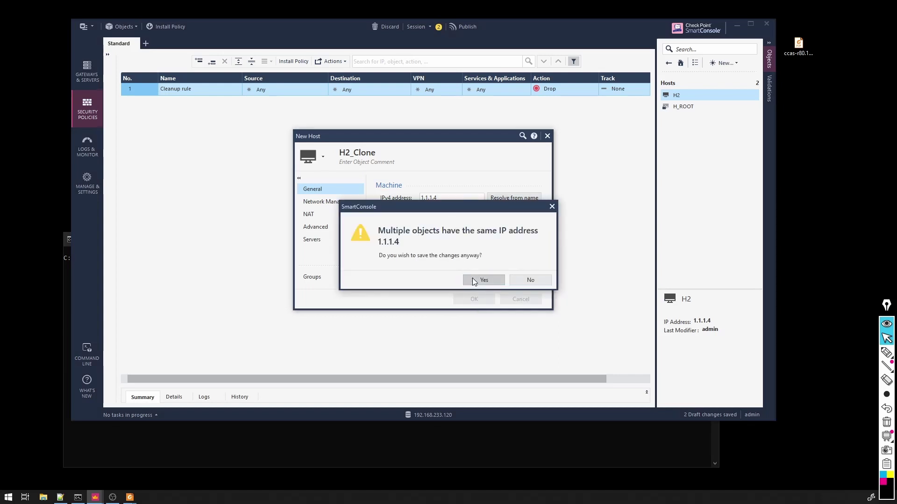
{"action": "left_click", "coordinate": [472, 279]}
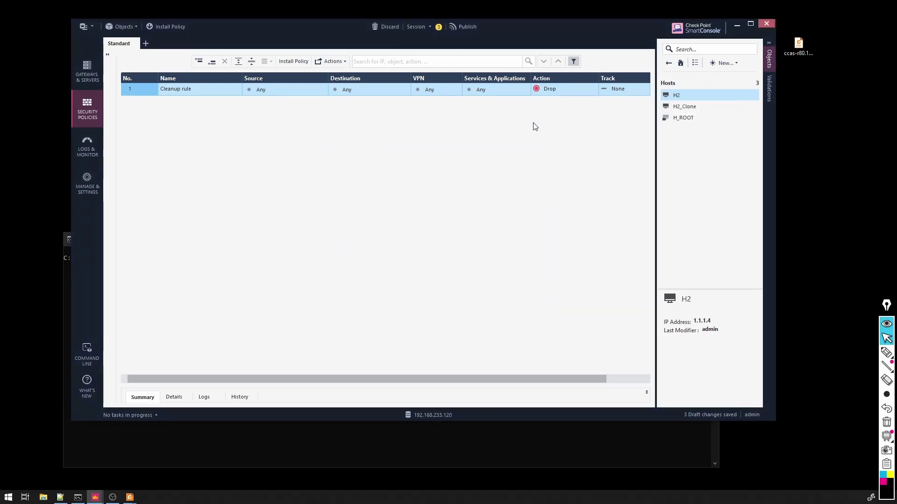
Discard all three draft changes so only H_ROOT remains
{"action": "left_click", "coordinate": [391, 31]}
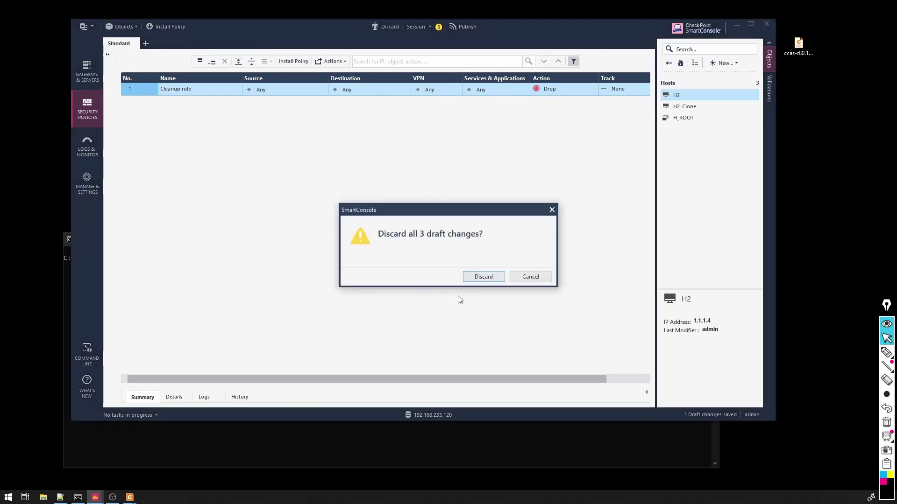
{"action": "left_click", "coordinate": [482, 277]}
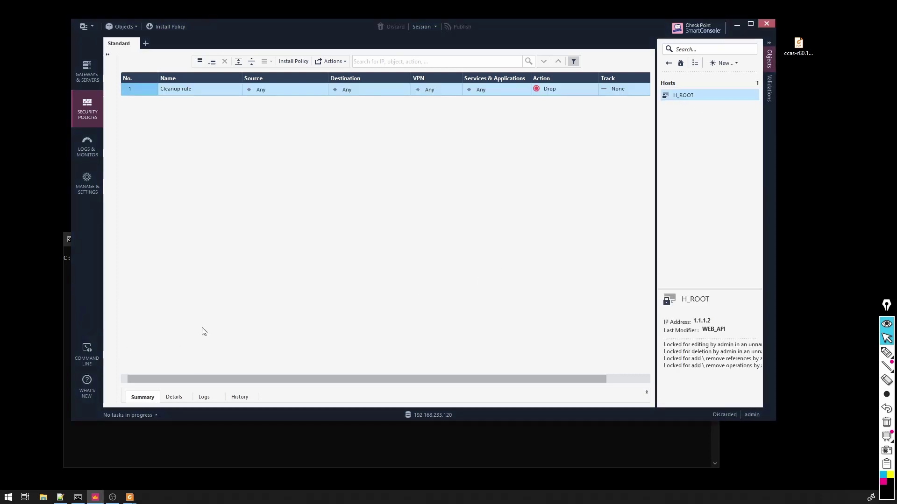
In the Command Line run 'add host name H12 ip-address 192.168.12.2 color green'
{"action": "left_click", "coordinate": [89, 354]}
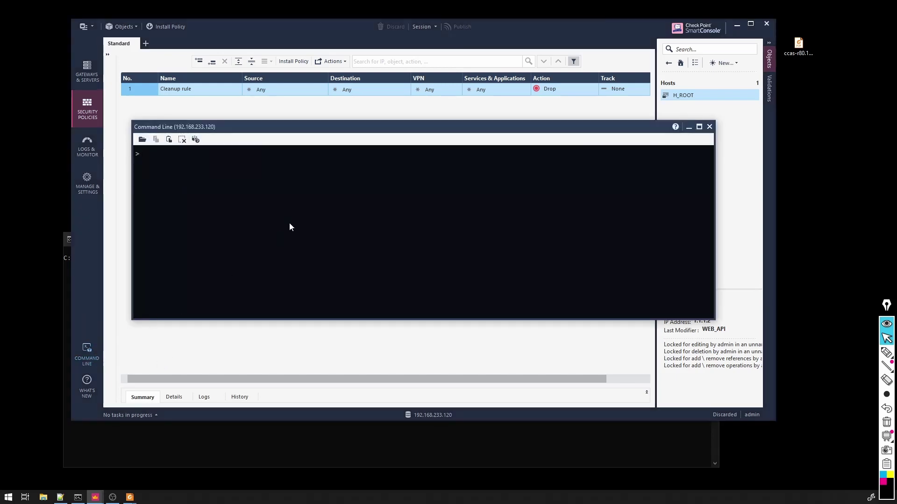
{"action": "type", "text": "add host "}
{"action": "type", "text": "H12"}
{"action": "key", "text": "BackSpace"}
{"action": "key", "text": "BackSpace"}
{"action": "key", "text": "BackSpace"}
{"action": "key", "text": "BackSpace"}
{"action": "type", "text": "name "}
{"action": "type", "text": "H12"}
{"action": "type", "text": "ip-address 192.168.12.2 color green"}
{"action": "key", "text": "Return"}
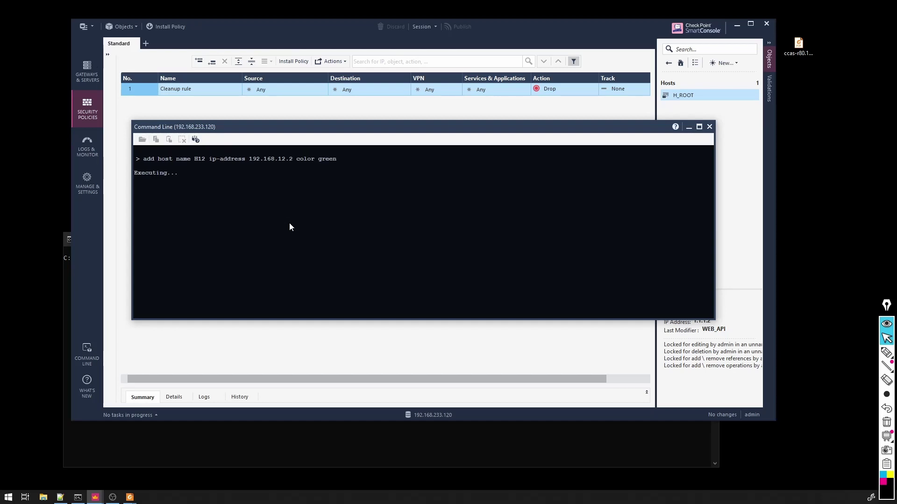
{"action": "type", "text": "add"}
Recall the command and edit it to add host H13 similarly
{"action": "key", "text": "Up"}
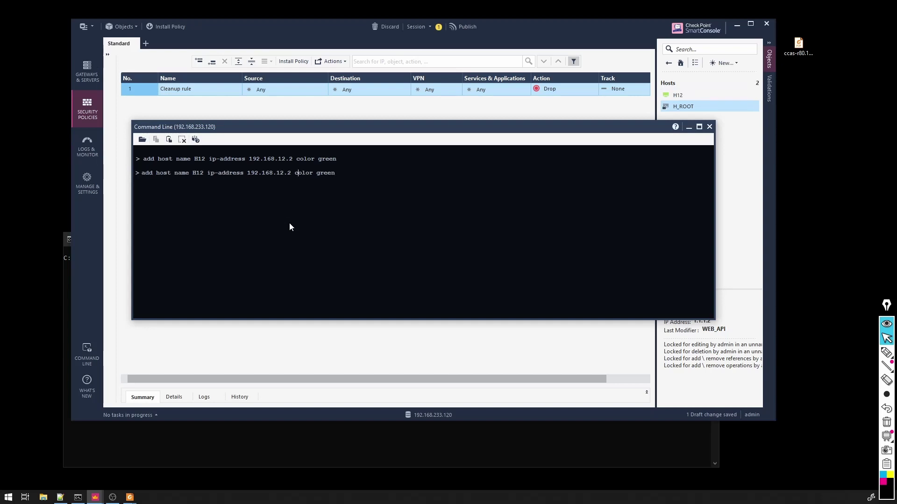
{"action": "key", "text": "Left"}
{"action": "key", "text": "Left"}
{"action": "key", "text": "Left"}
{"action": "key", "text": "BackSpace"}
{"action": "type", "text": "3"}
{"action": "key", "text": "Left"}
{"action": "key", "text": "Left"}
{"action": "key", "text": "Left"}
{"action": "key", "text": "Left"}
{"action": "key", "text": "Left"}
{"action": "key", "text": "Left"}
{"action": "key", "text": "BackSpace"}
{"action": "type", "text": "3"}
{"action": "key", "text": "Return"}
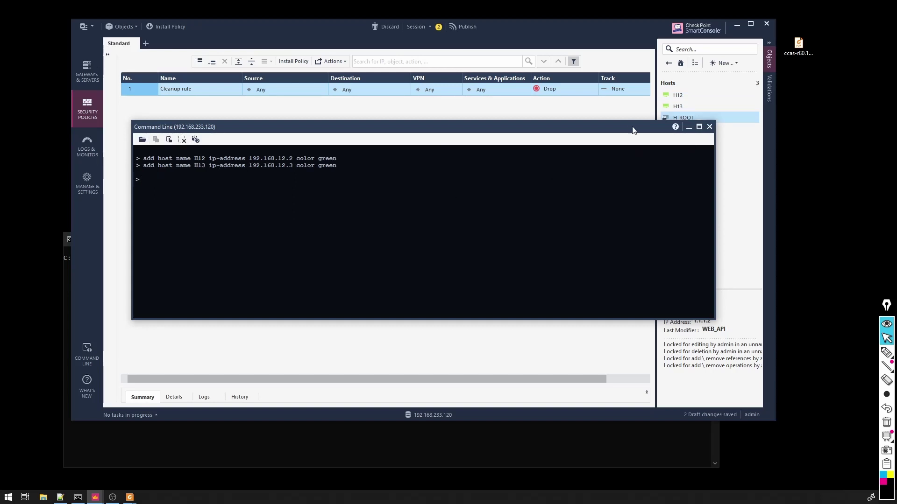
Run 'delete host name H13', leaving H12 beside H_ROOT
{"action": "left_click_drag", "start_coordinate": [618, 133], "coordinate": [616, 188]}
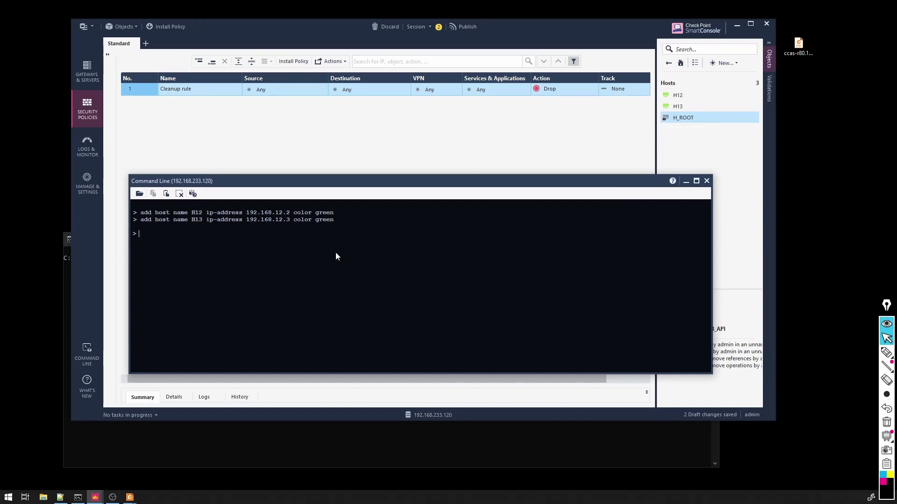
{"action": "type", "text": "delete host "}
{"action": "type", "text": "name H13"}
{"action": "key", "text": "Return"}
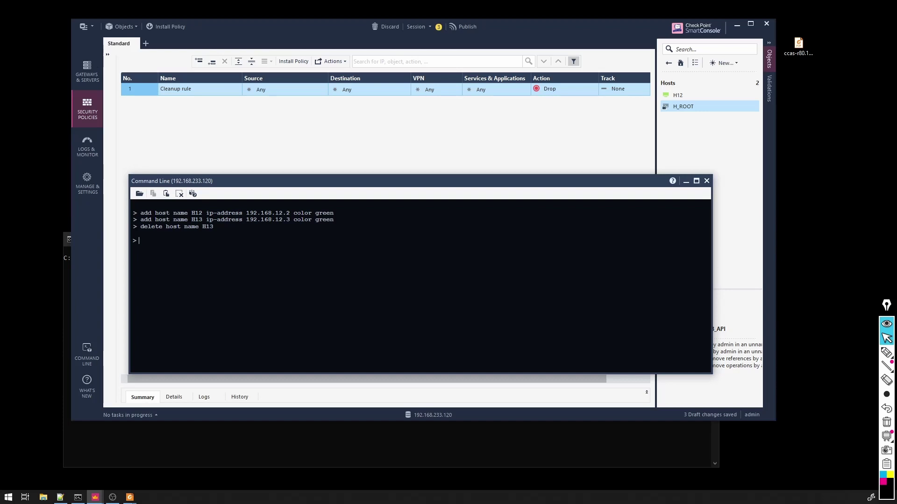
{"action": "key", "text": "alt+Tab"}
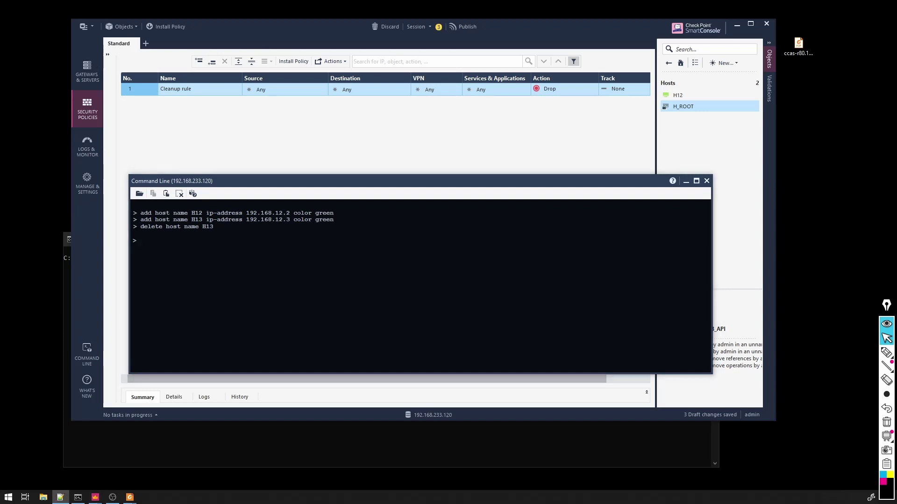
{"action": "left_click", "coordinate": [206, 250]}
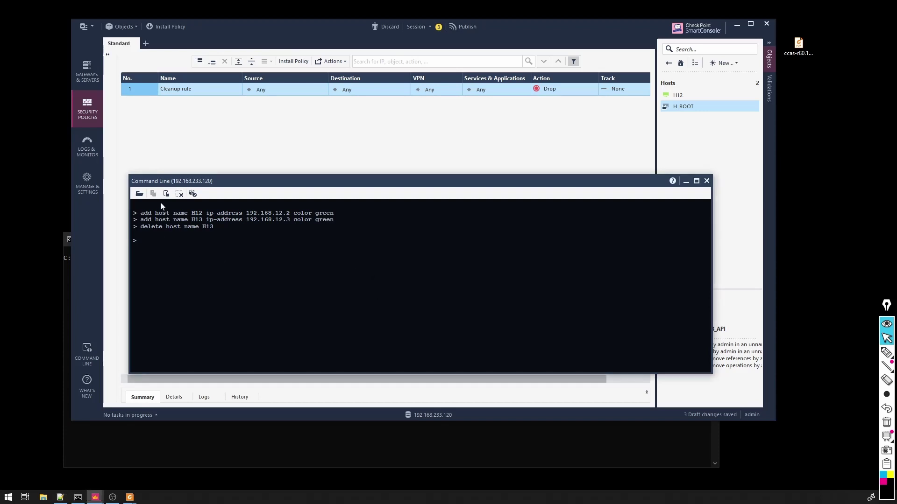
Run the pasted add host batch creating HOST_3 through HOST_20 in the Command Line window
{"action": "key", "text": "ctrl+v"}
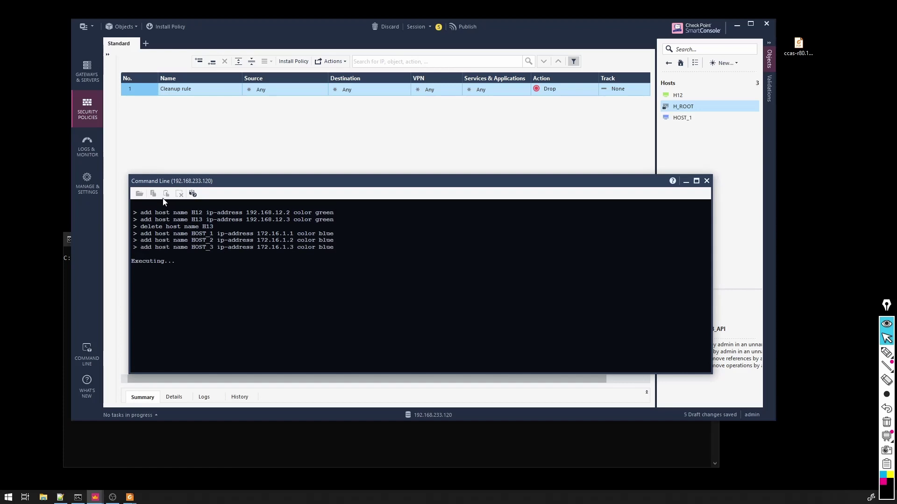
{"action": "mouse_move", "coordinate": [491, 184]}
{"action": "left_mouse_down"}
{"action": "mouse_move", "coordinate": [462, 205]}
{"action": "mouse_move", "coordinate": [470, 209]}
{"action": "left_mouse_up"}
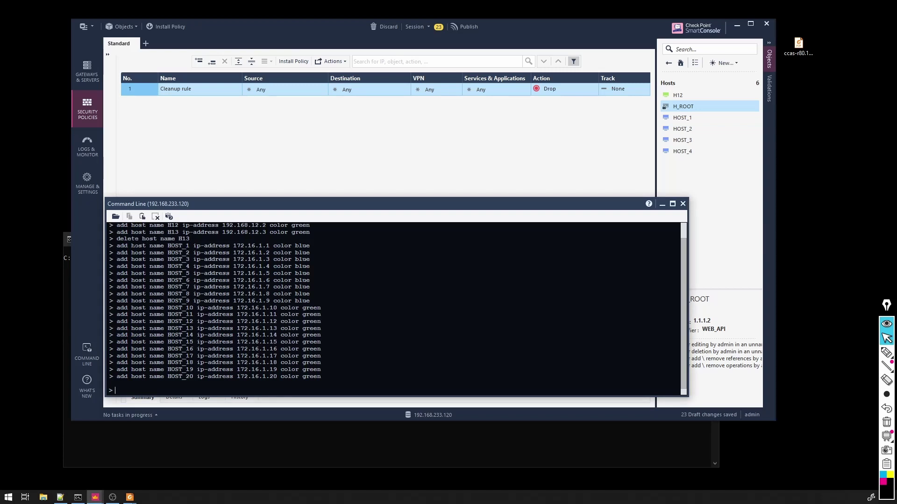
Run the add network batch creating NETWORK_1 to NETWORK_5 and check them in the Networks list
{"action": "left_click", "coordinate": [142, 218]}
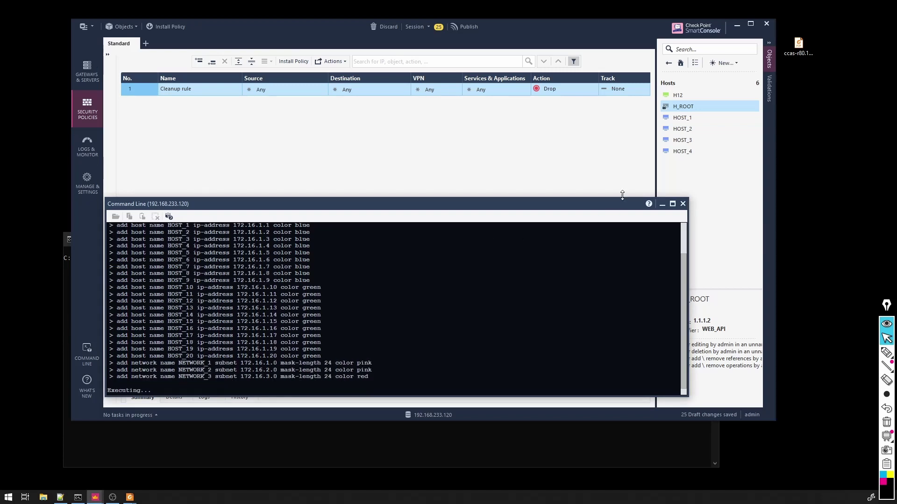
{"action": "left_click", "coordinate": [681, 63]}
{"action": "left_click", "coordinate": [681, 108]}
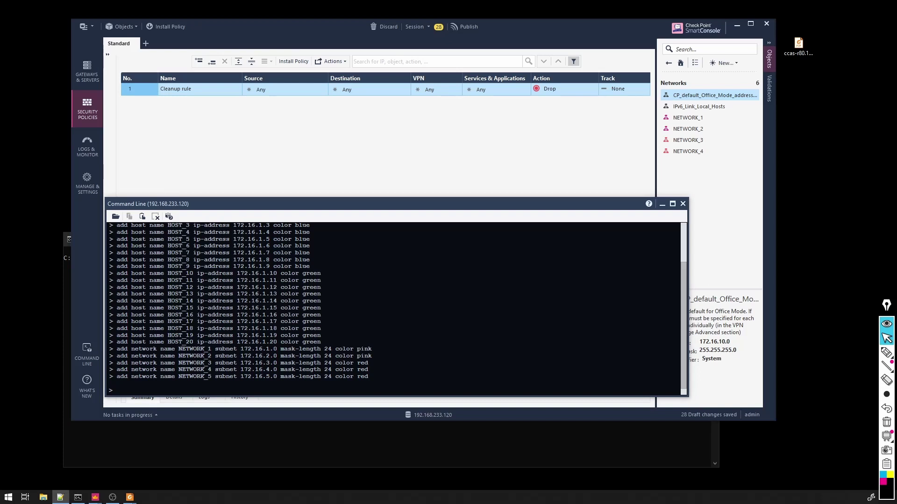
Run the add group commands creating INTERNAL NETWORKS and GREEN HOSTS, then return to object categories
{"action": "left_click", "coordinate": [319, 387]}
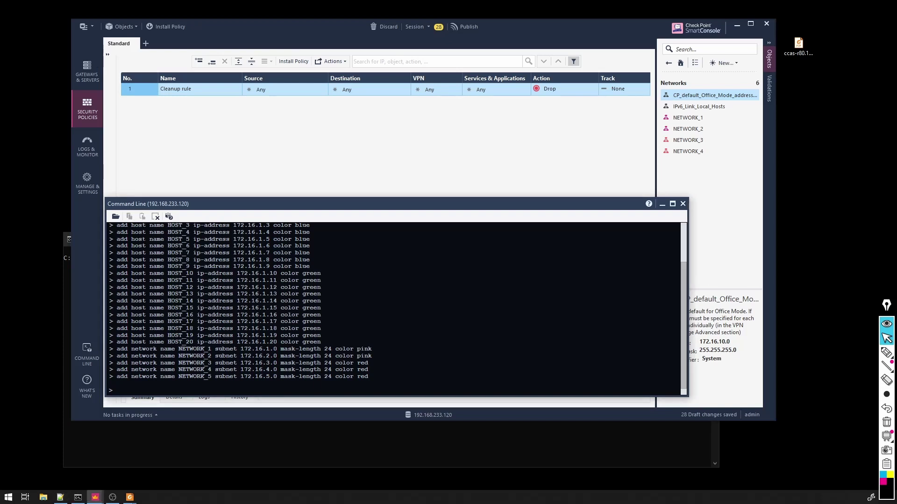
{"action": "left_click", "coordinate": [142, 217]}
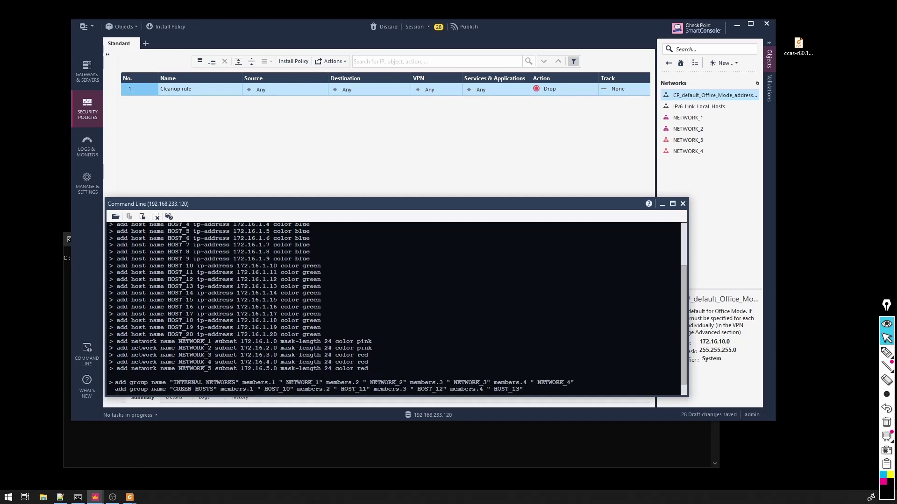
{"action": "key", "text": "Return"}
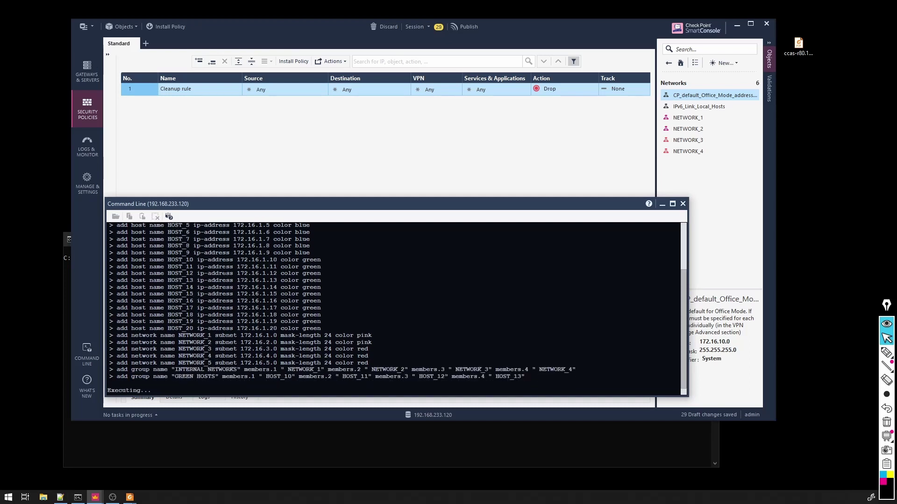
{"action": "left_click", "coordinate": [670, 65]}
List the Network Groups to confirm GREEN HOSTS and INTERNAL NETWORKS with NETWORK_1–4
{"action": "left_click", "coordinate": [688, 134]}
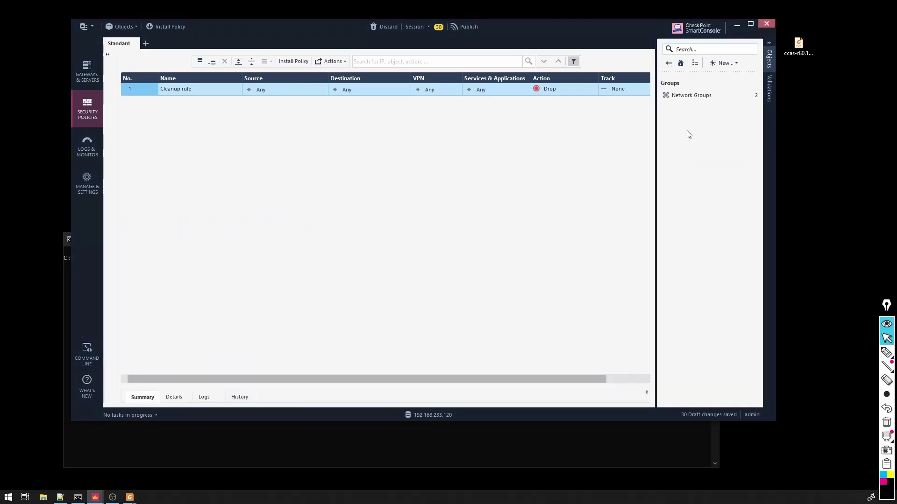
{"action": "left_click", "coordinate": [680, 97]}
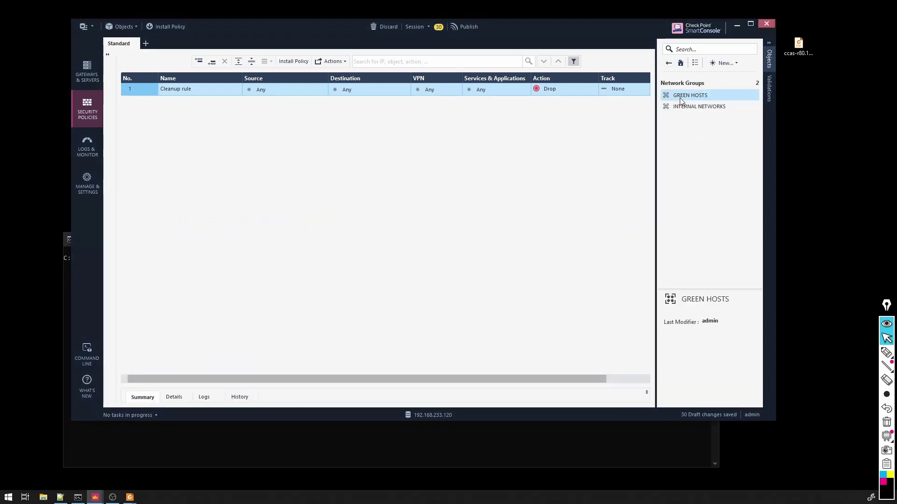
{"action": "mouse_move", "coordinate": [689, 96]}
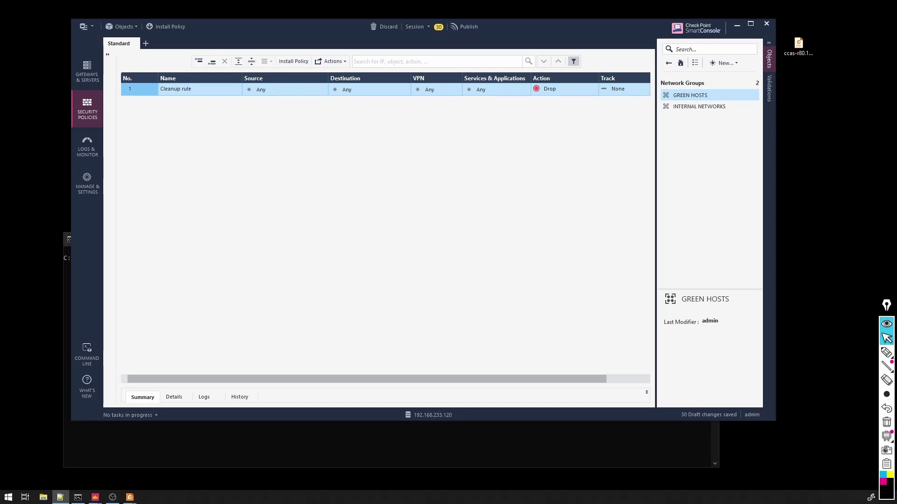
Glance at the command prompt window, return to SmartConsole and reopen the Command Line console
{"action": "left_click", "coordinate": [106, 445]}
{"action": "left_click", "coordinate": [187, 211]}
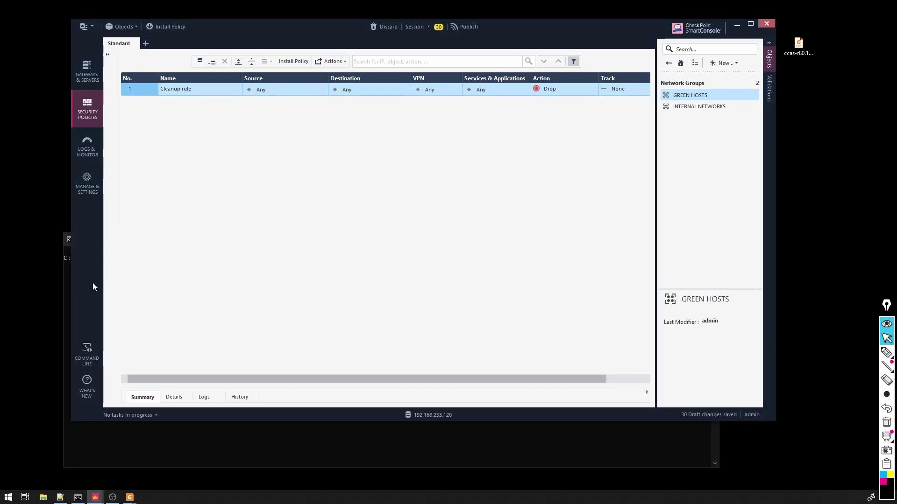
{"action": "left_click", "coordinate": [87, 360]}
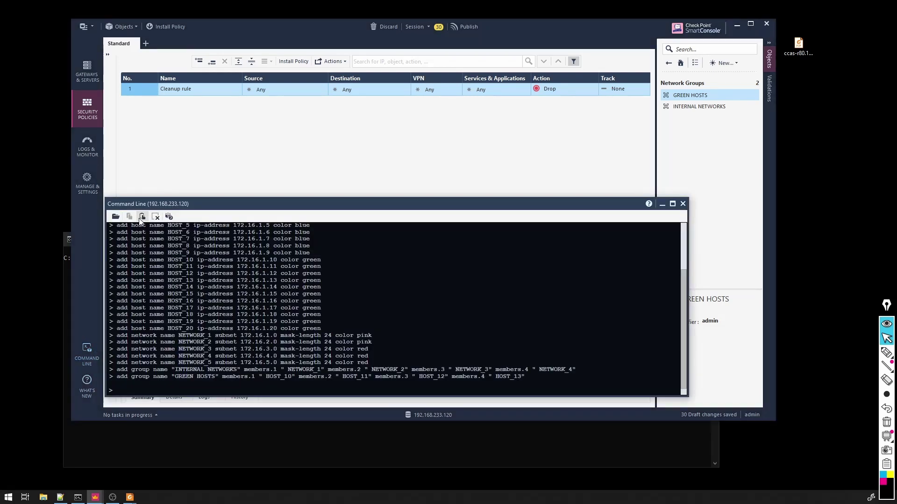
Run the three add access-rule commands for Allow Internet, Allow ICMP and Allow Telnet Local; command-line publish is rejected
{"action": "type", "text": "add access-rule layer \"Network\" position 1 name \"Allow Internet\" source \"INTERNAL NETWORKS\" destination \"any\" service.1 \"https\" service.2 \"dns\" action \"Accept\" track \"log\"  add access-rule layer \"Network\" position.above \"Cleanup rule\" name \"Allow Telnet Local\" source \"NETWORK_1\" destination \"NETWORK_2\" service \"telnet\" action \"Accept\" track \"log\"  add access-rule layer \"Network\" position 2 name \"Allow ICMP\" source.1 \"HOST_1\" source.2 \"HOST_2\" destination.1 \"HOST_10\" destination.2 \"HOST_11\" service \"icmp-requests\" action \"Accept\" track \"log\""}
{"action": "key", "text": "Return"}
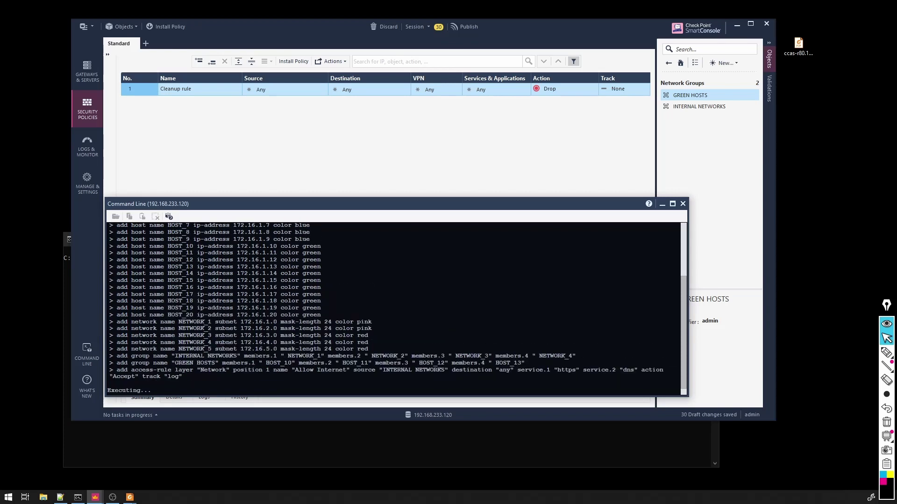
{"action": "left_click", "coordinate": [339, 186]}
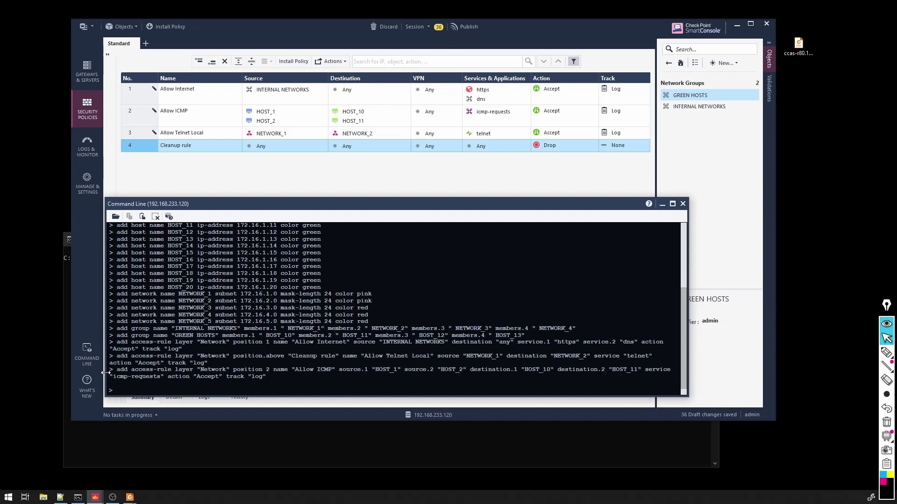
{"action": "type", "text": "publish"}
{"action": "key", "text": "Return"}
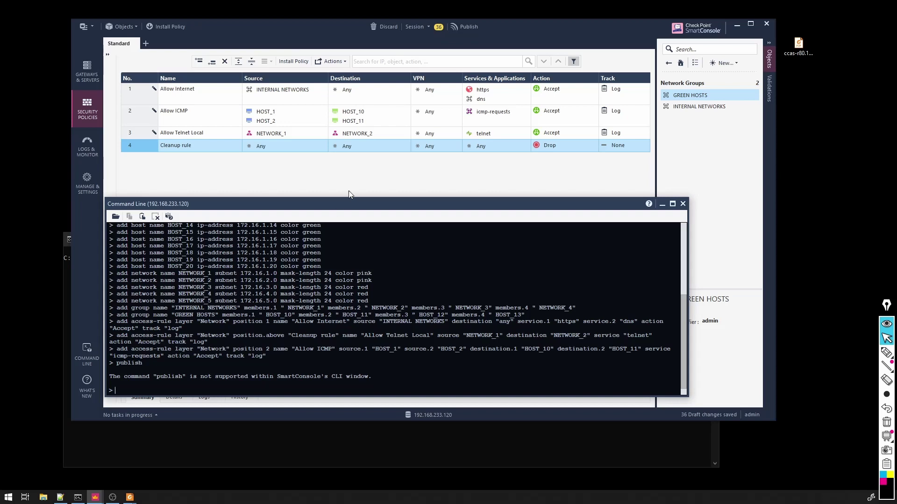
Publish the session's 36 draft changes from the toolbar and confirm in the Publish dialog
{"action": "left_click", "coordinate": [462, 27]}
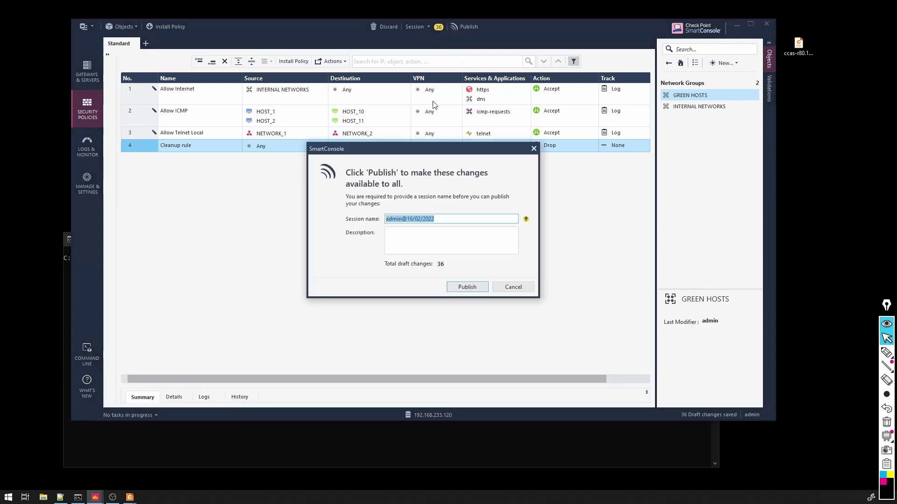
{"action": "left_click", "coordinate": [475, 292]}
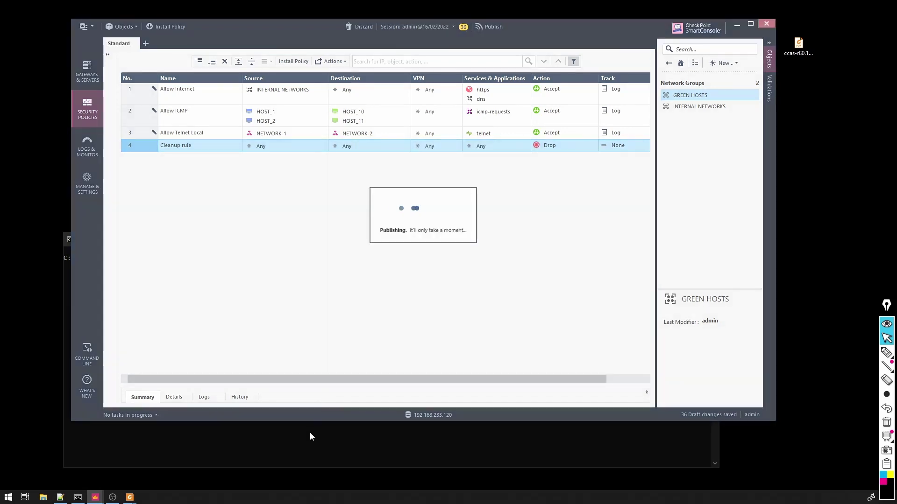
{"action": "left_click", "coordinate": [310, 436]}
{"action": "left_click", "coordinate": [278, 199]}
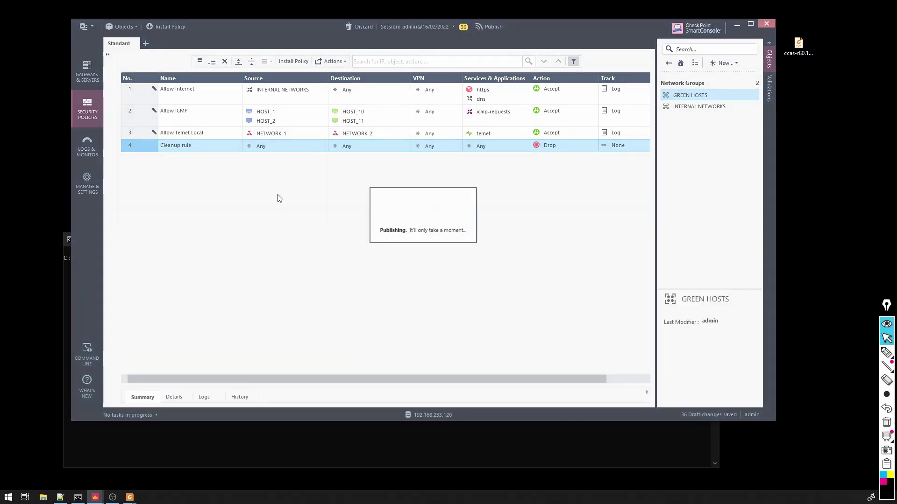